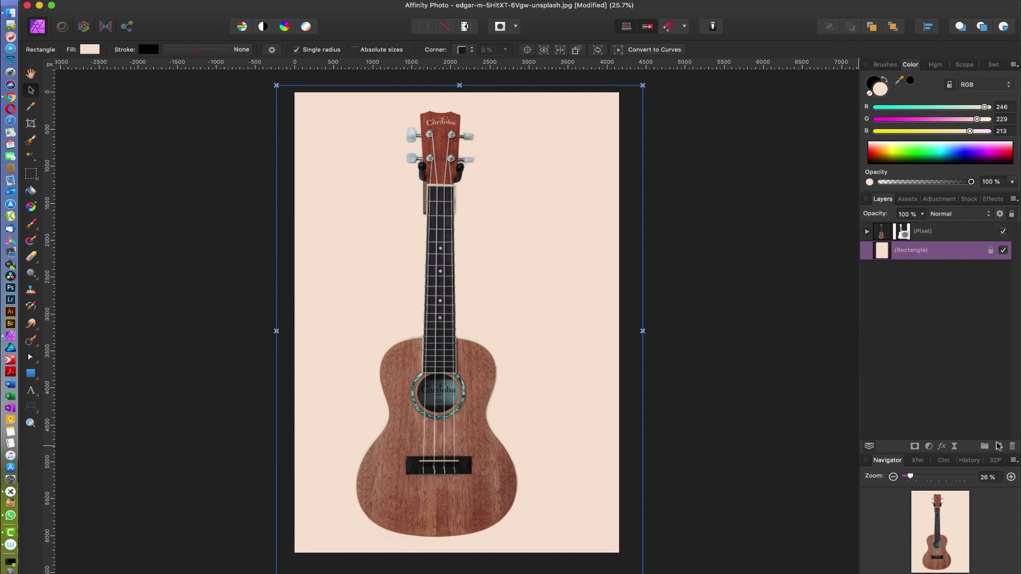
Step: Add an empty pixel layer and load the ukulele layer's outline as a selection
click(998, 446)
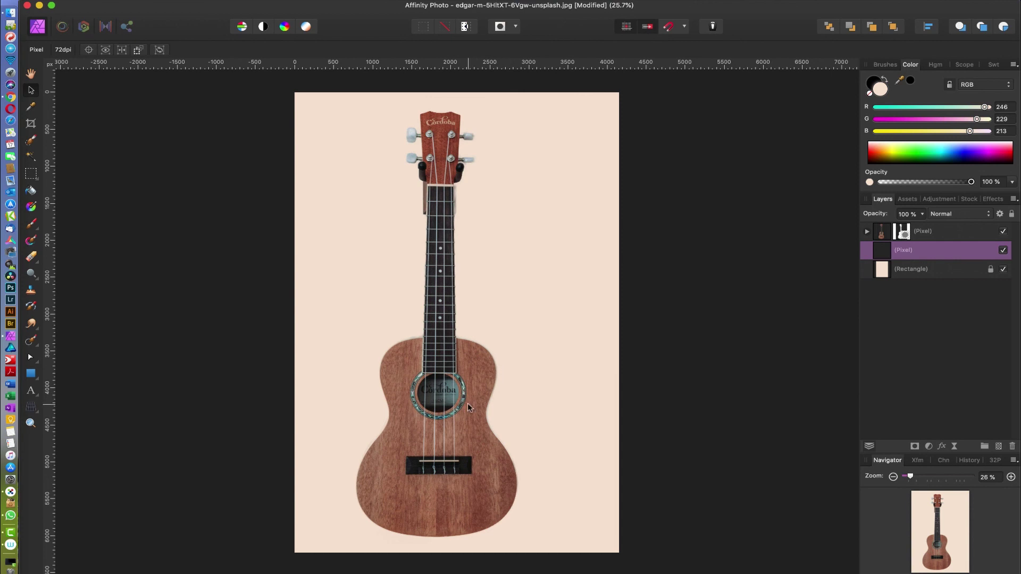
super+click(881, 232)
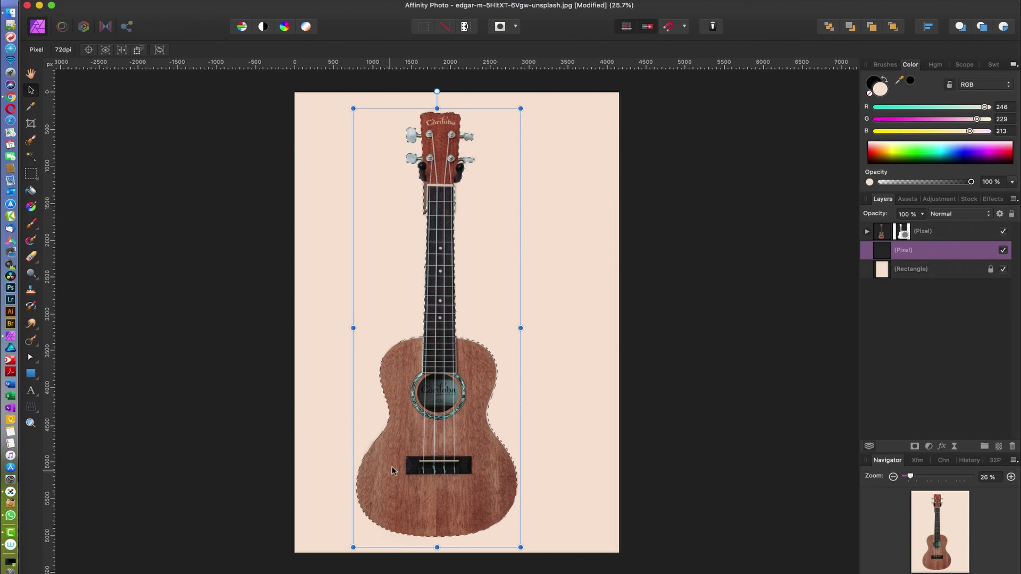
Step: Sample the ukulele's brown wood colour and set it on a brush of about 1247 px
key(i)
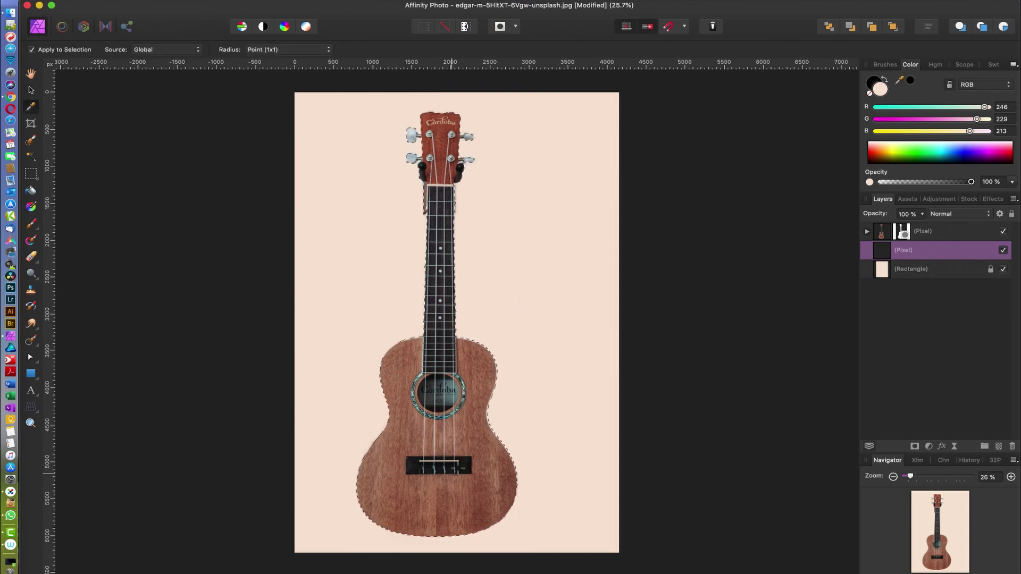
drag(484, 508, 481, 511)
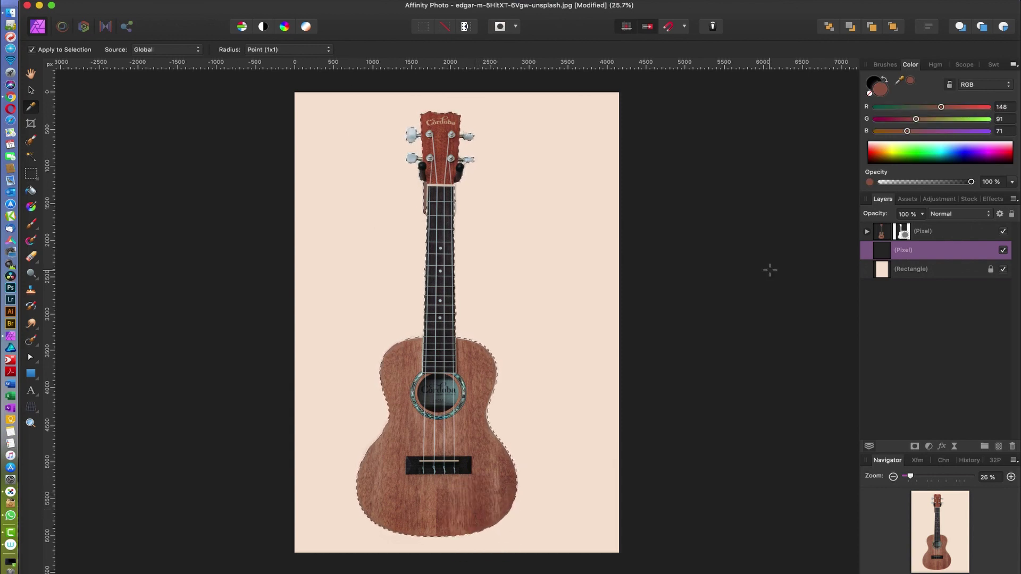
key(b)
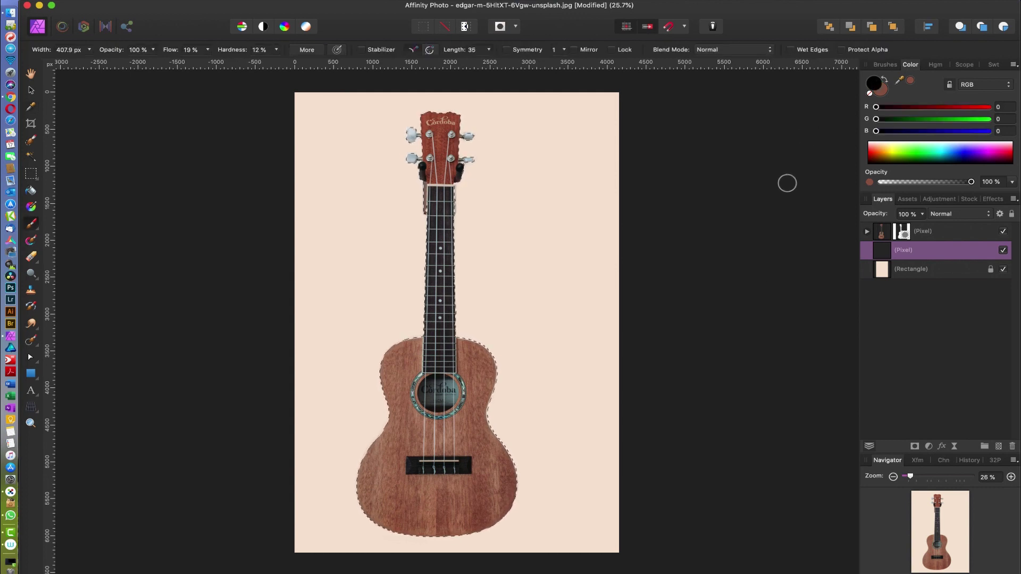
key(x)
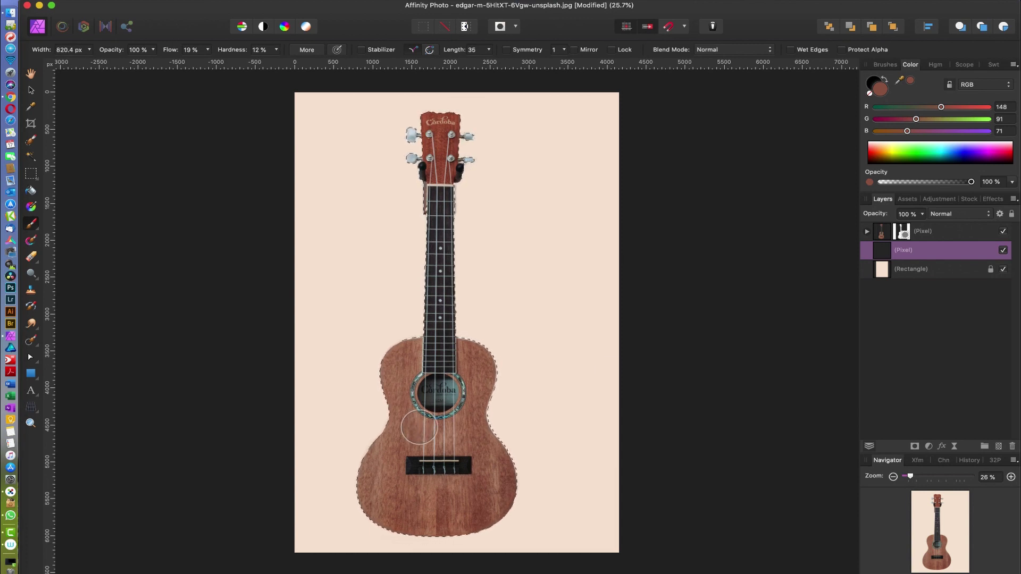
key(bracketright)
key(bracketright)
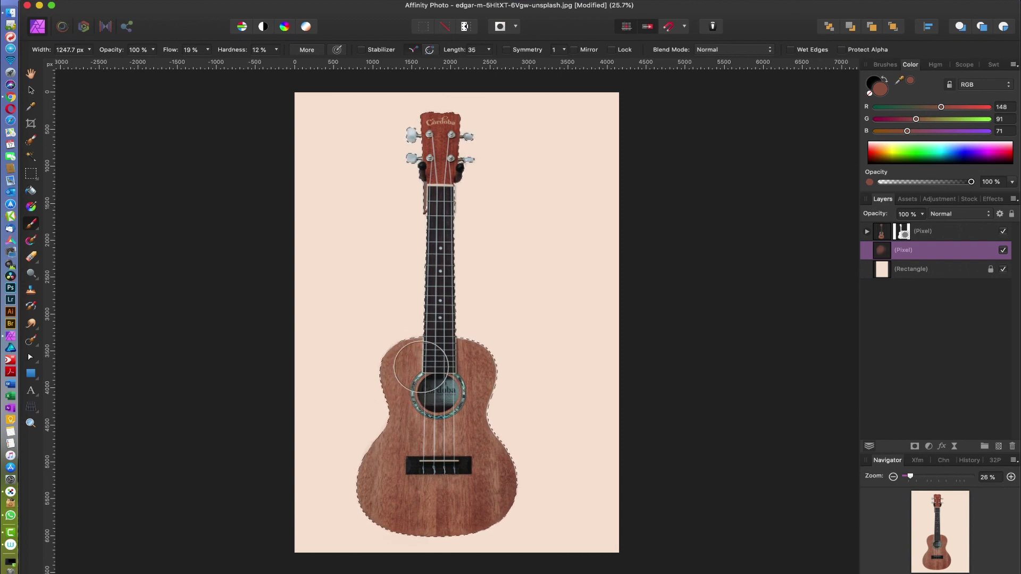
Step: Move the empty layer above the photo and paint brown over the whole ukulele outline
drag(880, 251, 882, 227)
mouse_move(394, 458)
mouse_down()
mouse_move(417, 391)
mouse_move(400, 508)
mouse_up()
mouse_move(506, 490)
mouse_down()
mouse_move(464, 420)
mouse_move(490, 364)
mouse_move(438, 366)
mouse_move(441, 481)
mouse_move(434, 379)
mouse_move(429, 486)
mouse_move(420, 442)
mouse_move(446, 481)
mouse_move(425, 495)
mouse_move(477, 499)
mouse_move(492, 458)
mouse_move(421, 369)
mouse_move(441, 470)
mouse_move(420, 351)
mouse_move(443, 278)
mouse_move(454, 301)
mouse_move(449, 341)
mouse_move(435, 262)
mouse_move(429, 361)
mouse_move(441, 142)
mouse_move(427, 175)
mouse_move(412, 128)
mouse_move(475, 135)
mouse_move(446, 168)
mouse_move(380, 498)
mouse_move(472, 523)
mouse_move(511, 437)
mouse_move(479, 300)
mouse_move(427, 184)
mouse_move(421, 69)
mouse_move(451, 139)
mouse_move(429, 271)
mouse_up()
Step: Deselect, drop the brown silhouette below the photo, enlarge it slightly and nudge it right and down
key(v)
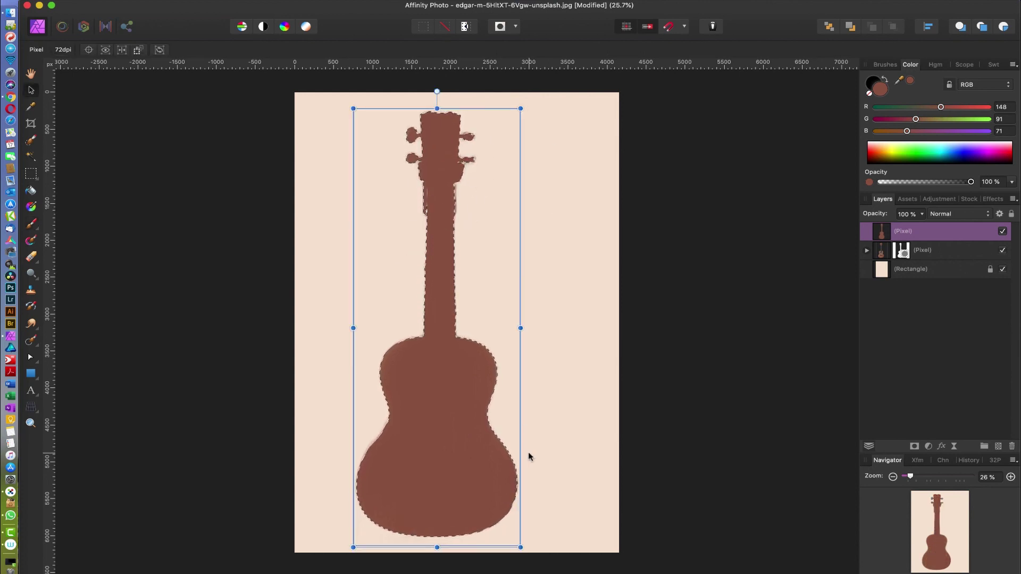
key(super+d)
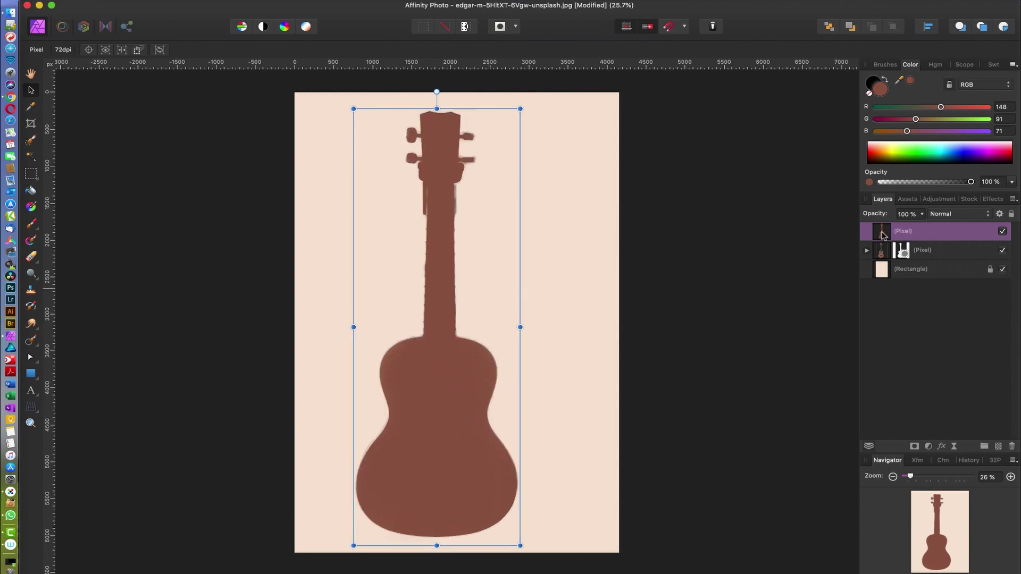
drag(883, 232, 881, 270)
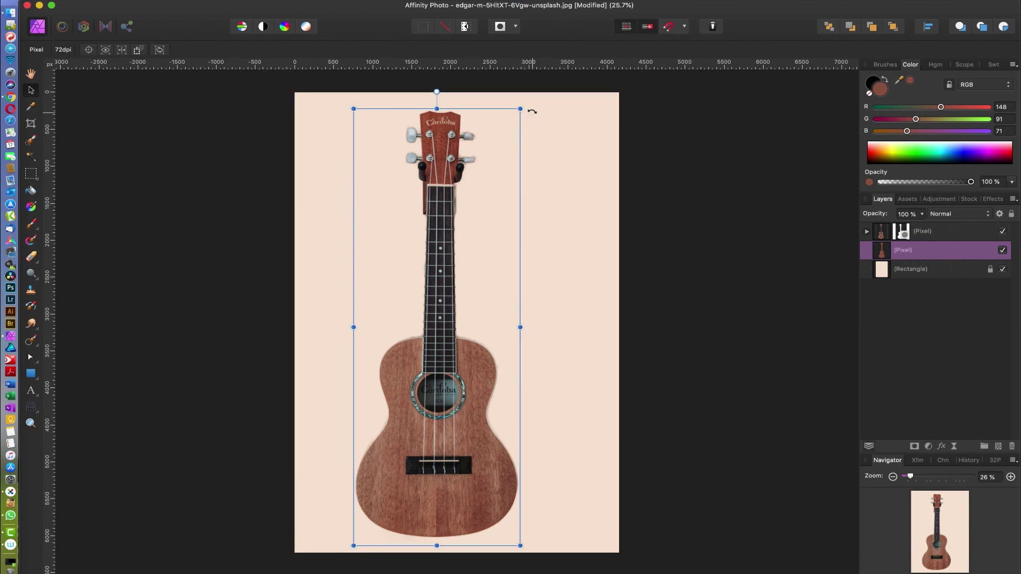
drag(522, 107, 541, 102)
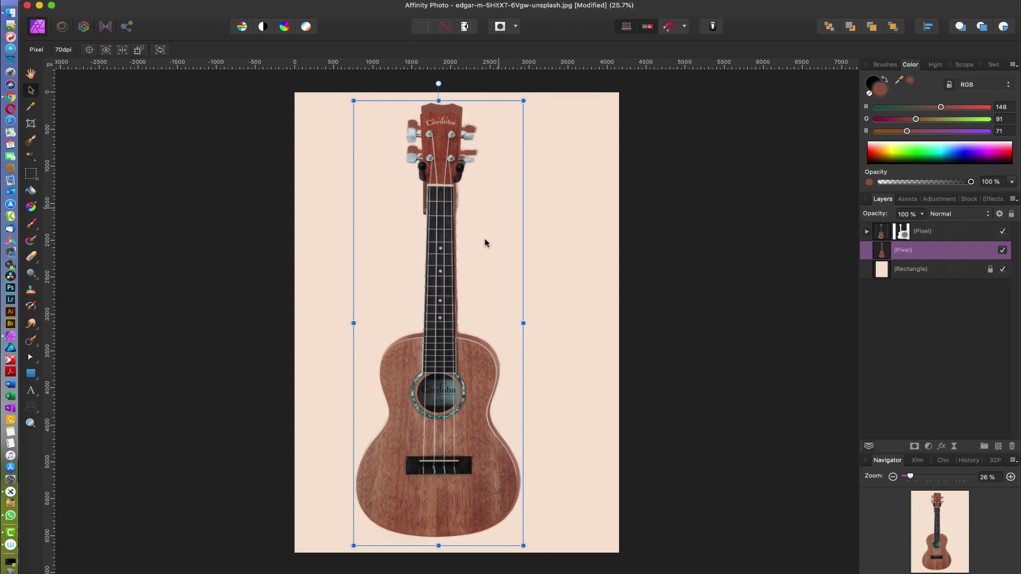
mouse_move(498, 273)
mouse_down()
mouse_move(487, 276)
mouse_move(509, 285)
mouse_up()
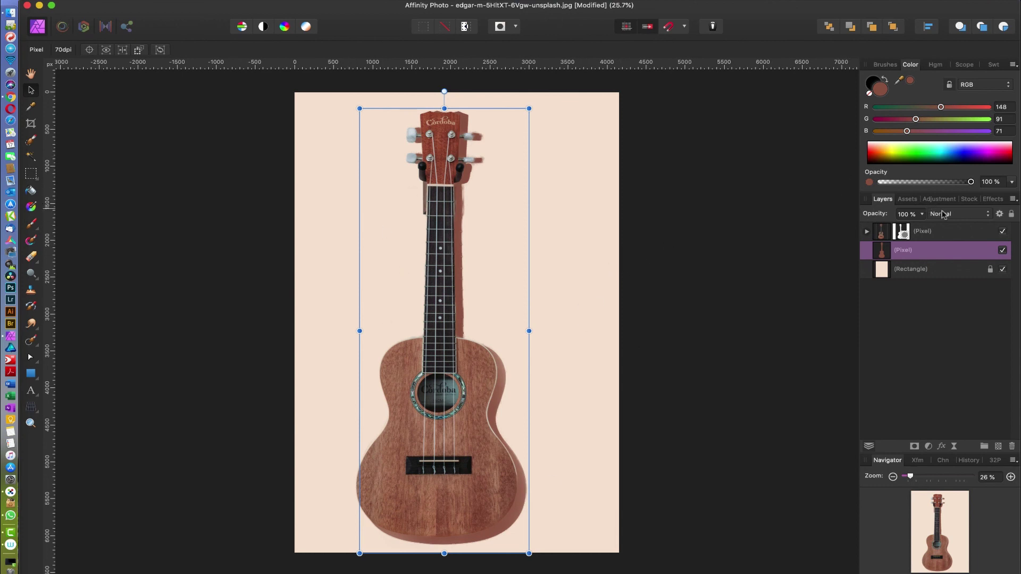
Step: Try Darken, settle on Soft Light blending for the shadow and shift it down-right
click(963, 214)
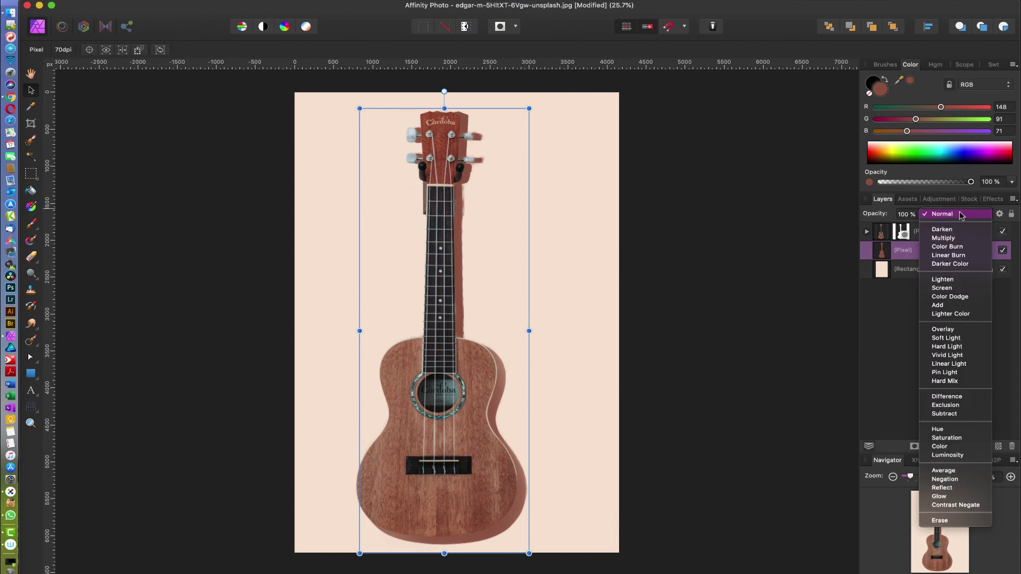
click(951, 231)
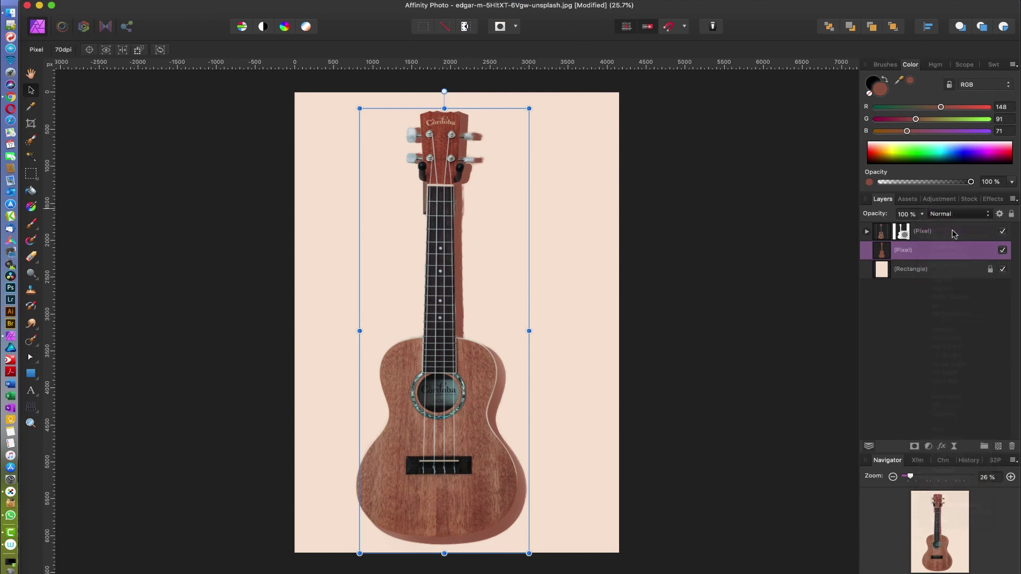
click(960, 213)
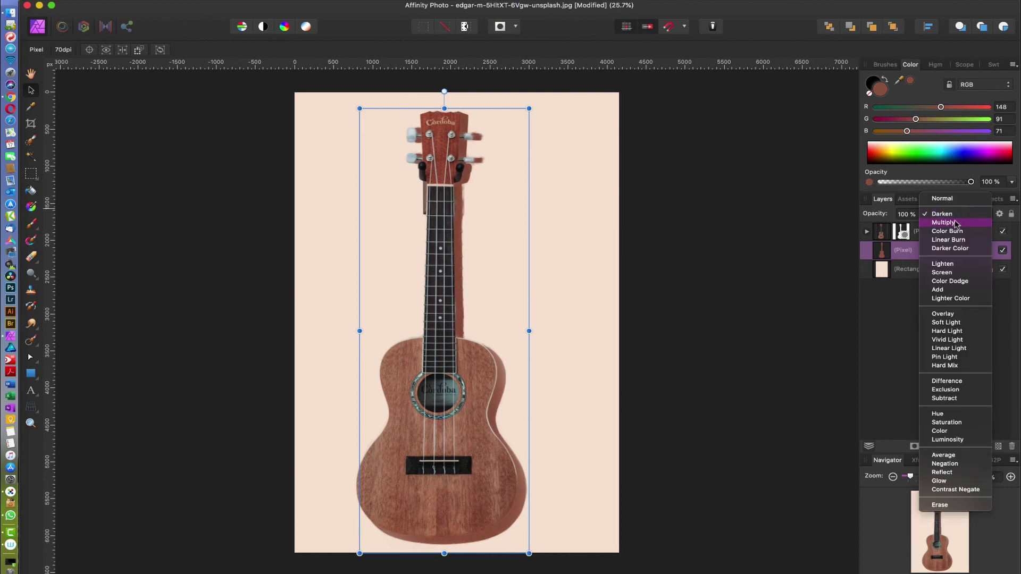
click(947, 322)
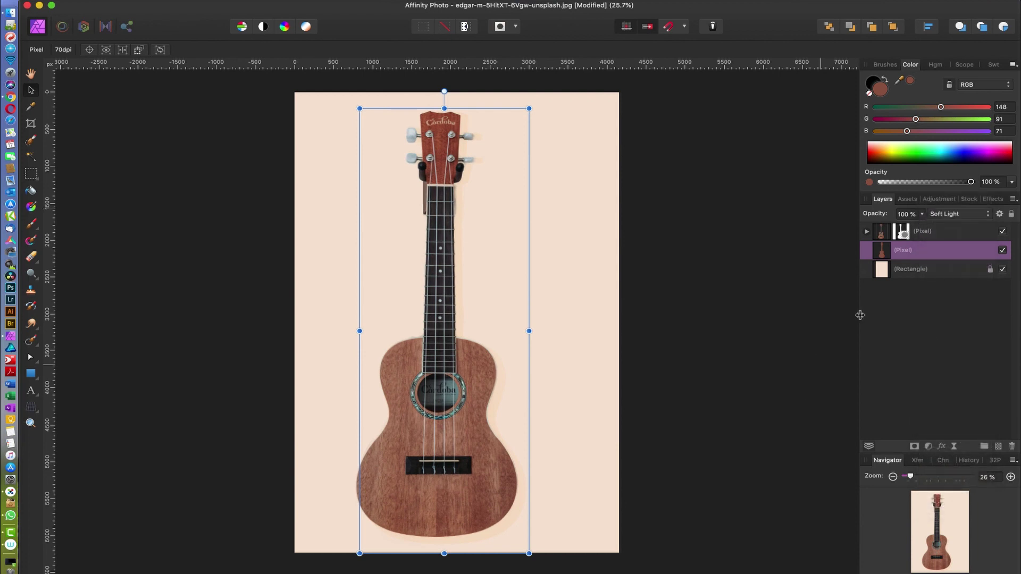
mouse_move(448, 371)
mouse_down()
mouse_move(480, 373)
mouse_move(462, 381)
mouse_move(447, 371)
mouse_up()
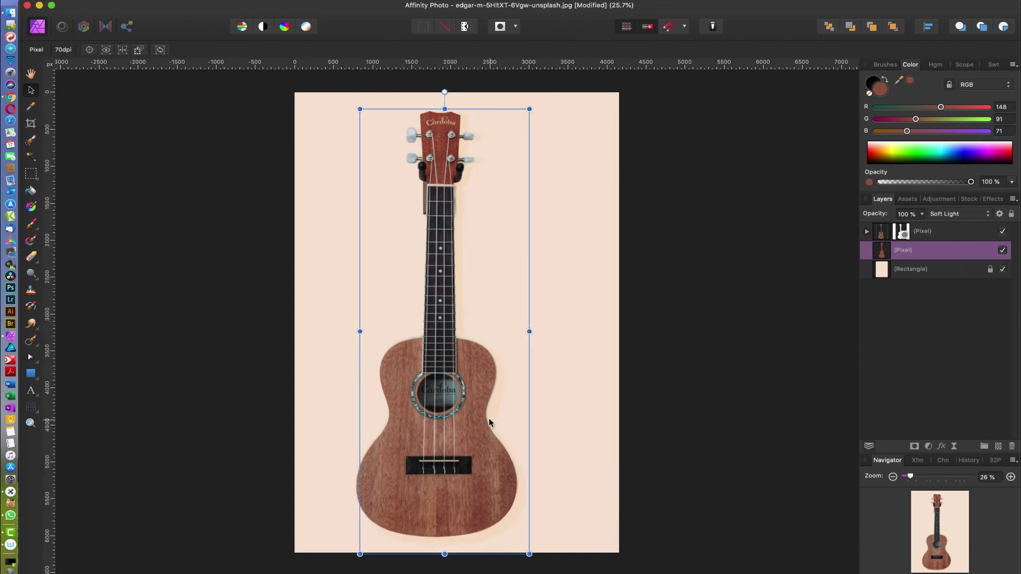
Step: Nudge the ukulele photo left and down, then reposition the shadow layer beneath it
click(569, 412)
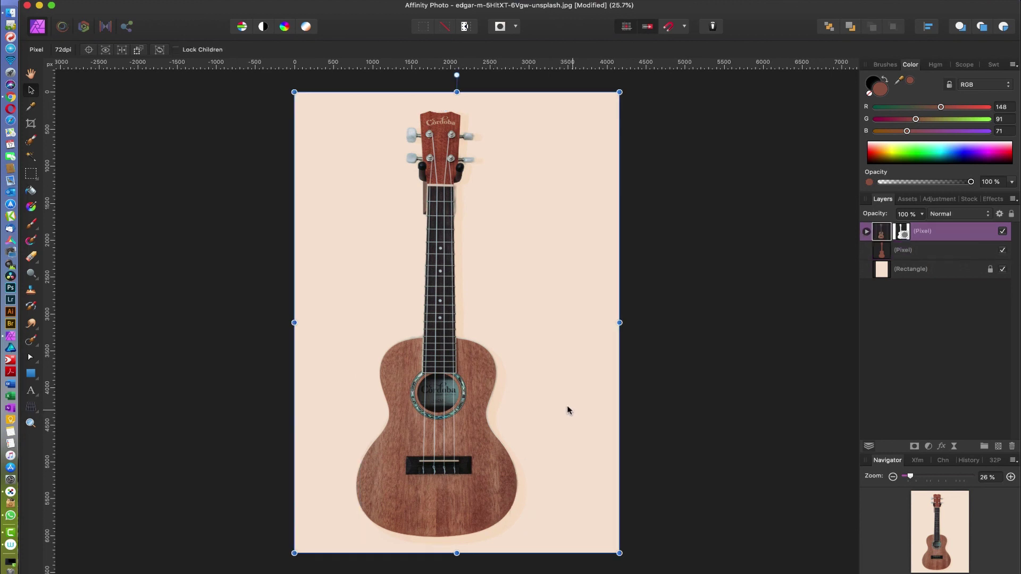
key(shift+Left)
key(shift+Left)
key(shift+Left)
key(shift+Down)
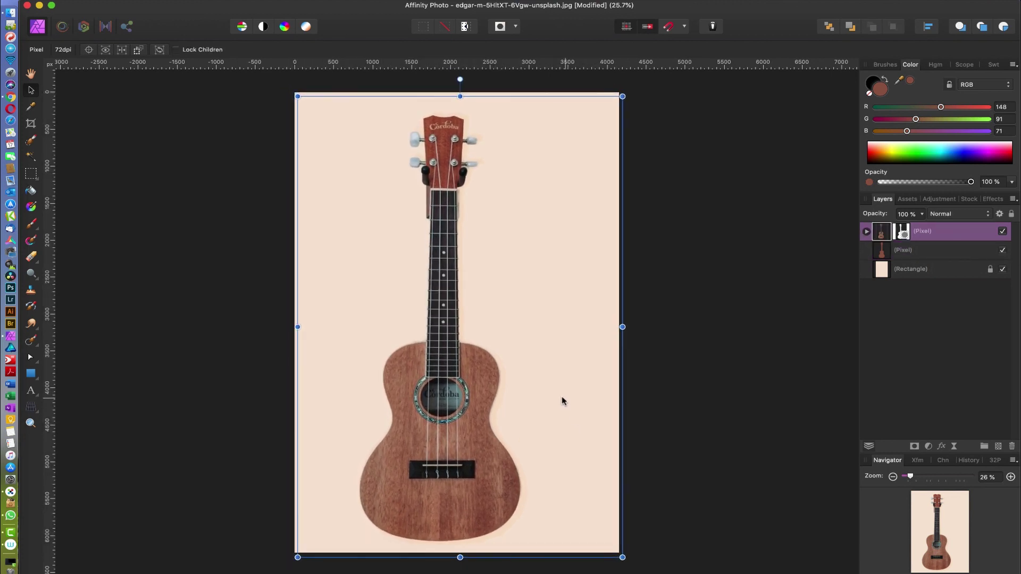
click(888, 253)
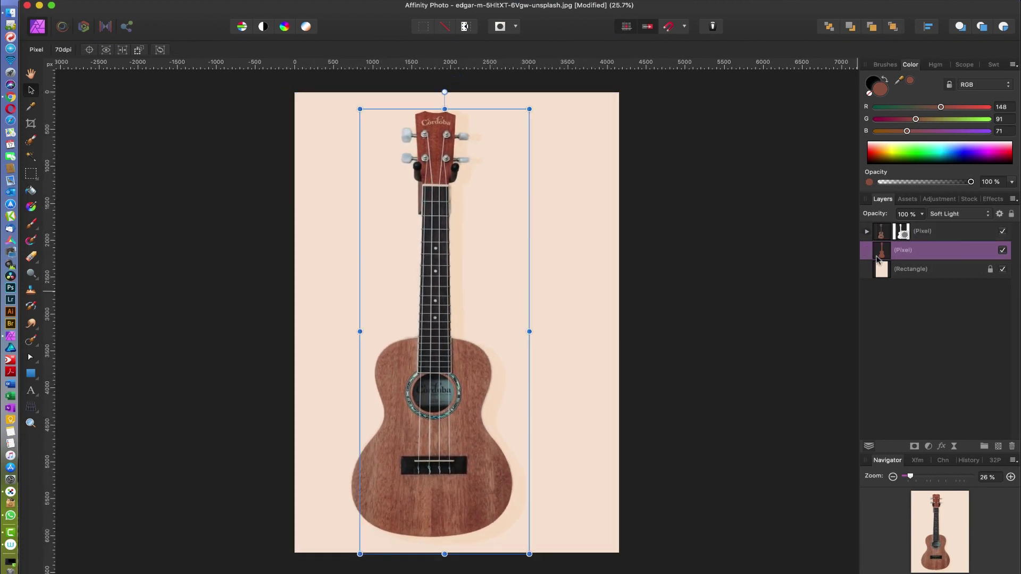
mouse_move(503, 414)
mouse_down()
mouse_move(518, 414)
mouse_move(503, 409)
mouse_up()
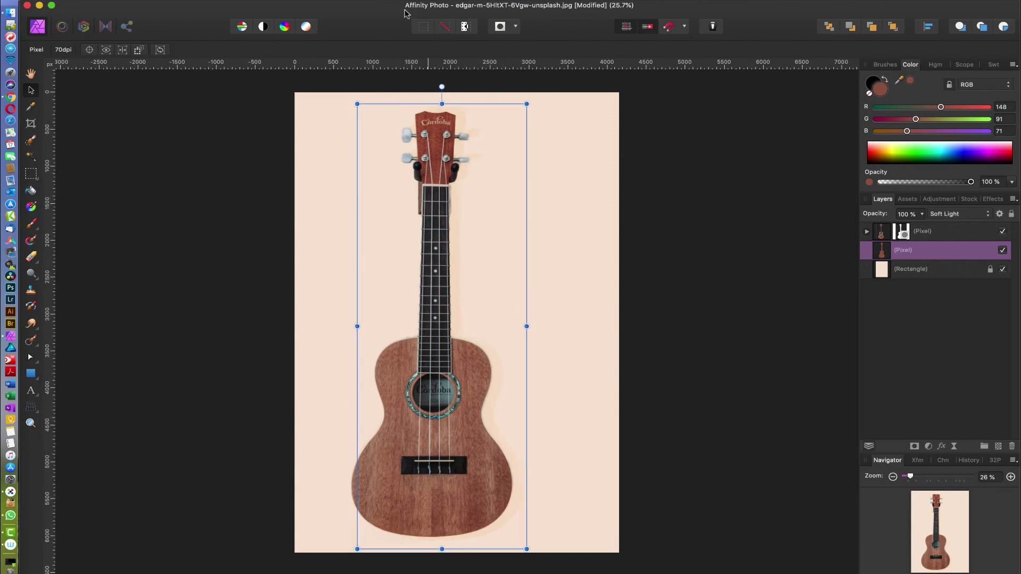
mouse_move(489, 266)
mouse_down()
mouse_move(480, 262)
mouse_move(486, 268)
mouse_up()
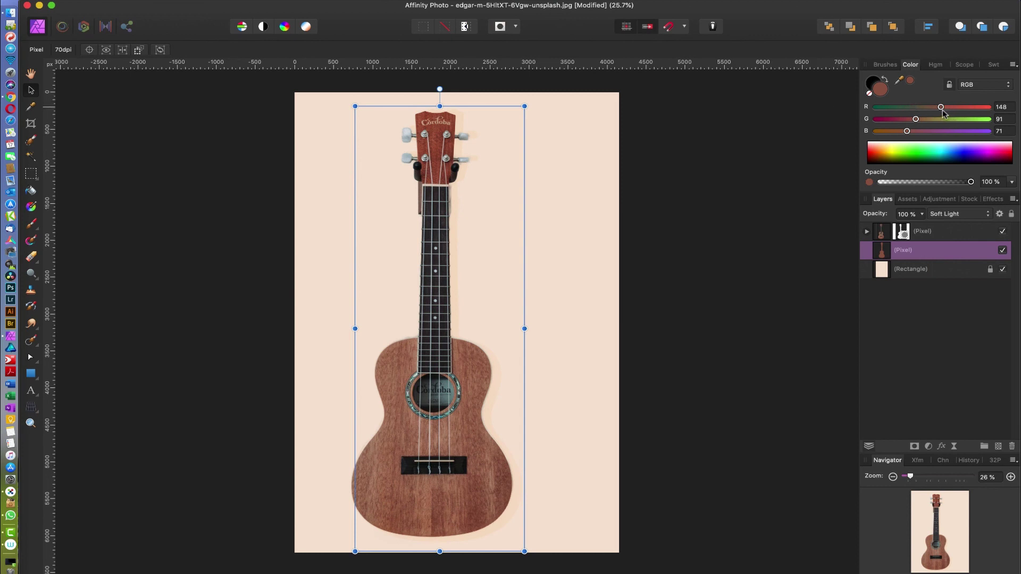
Step: Raise the colour's red value to 219 and blend the shadow with Linear Light
drag(940, 107, 973, 109)
click(954, 214)
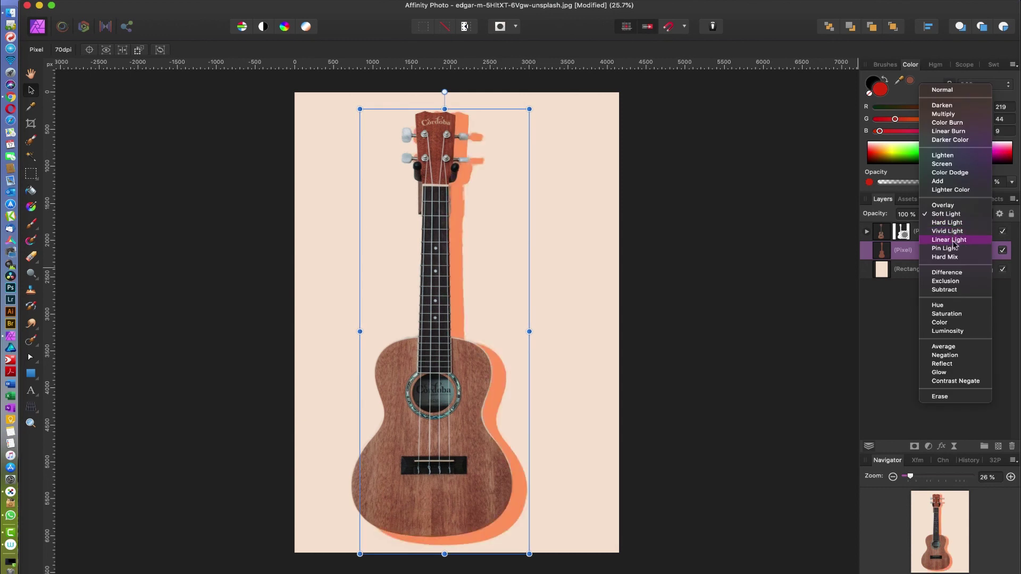
key(Escape)
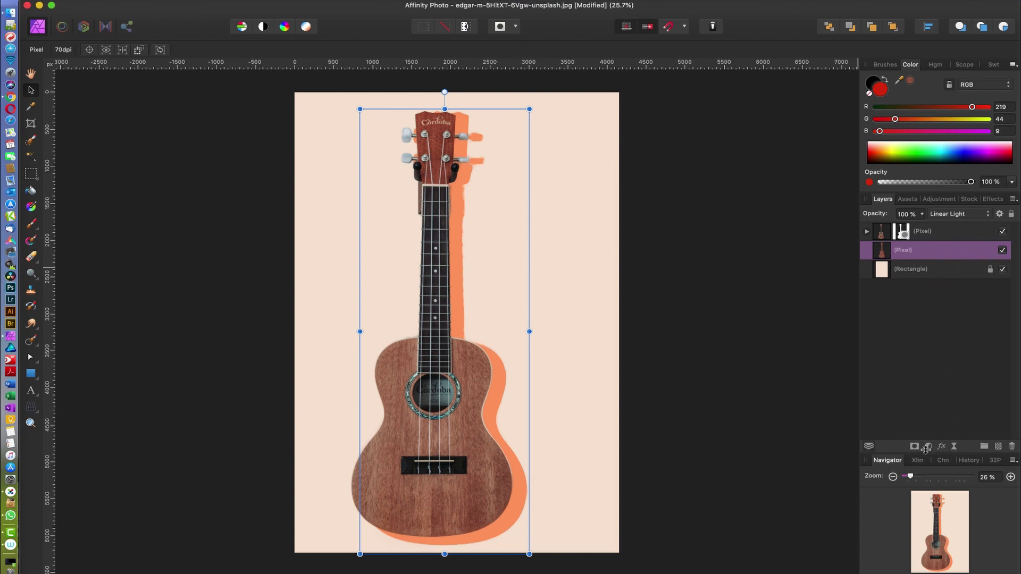
click(956, 446)
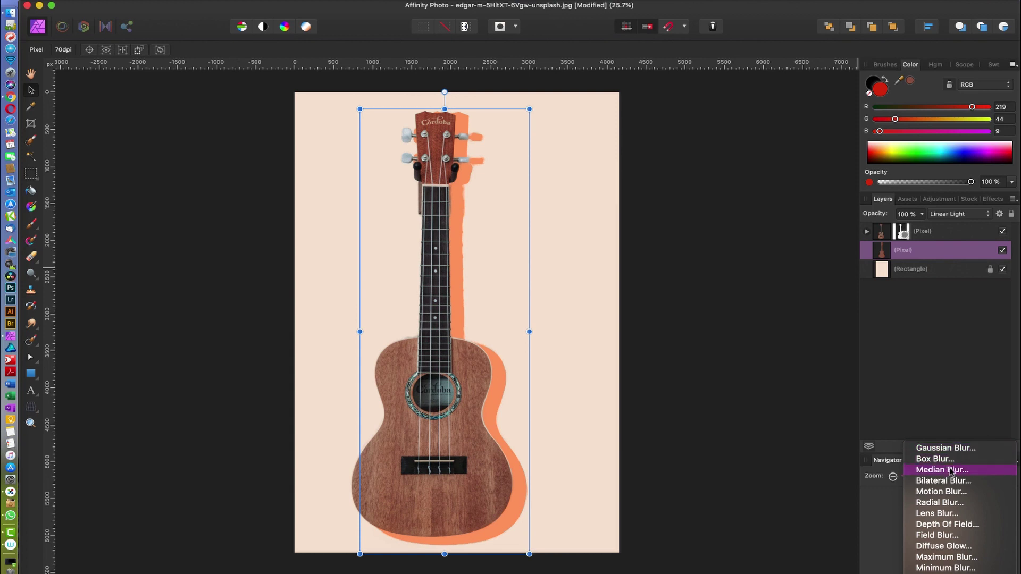
Step: Add a live Box Blur to the orange shadow with a 64.1 px radius
click(935, 458)
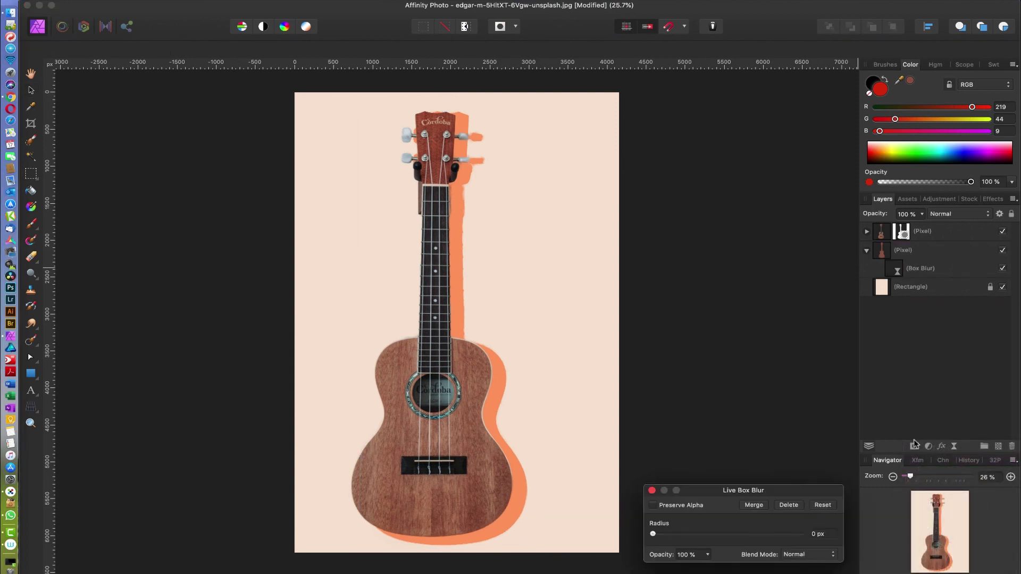
drag(657, 532, 763, 536)
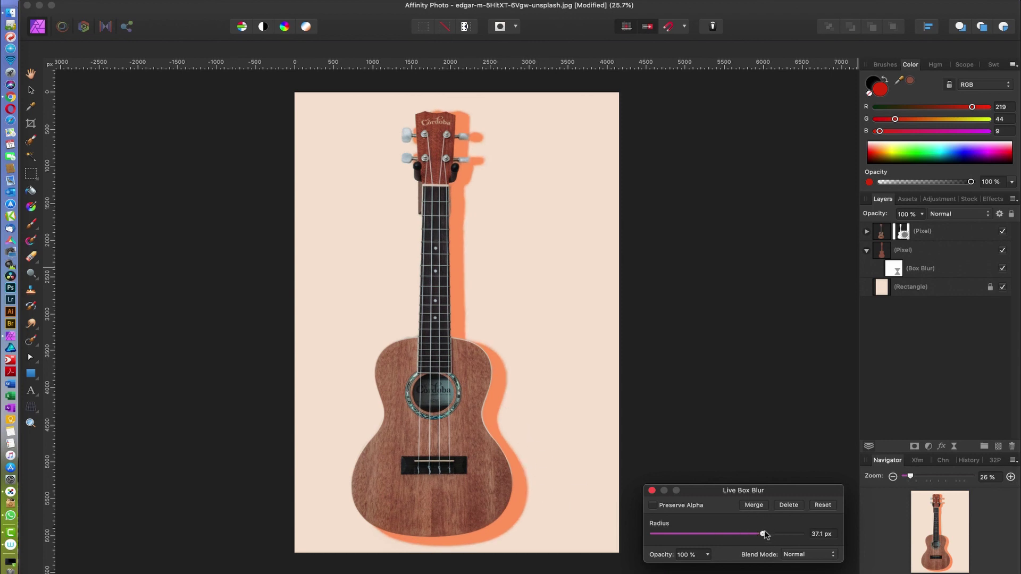
drag(764, 535, 780, 536)
drag(777, 536, 789, 536)
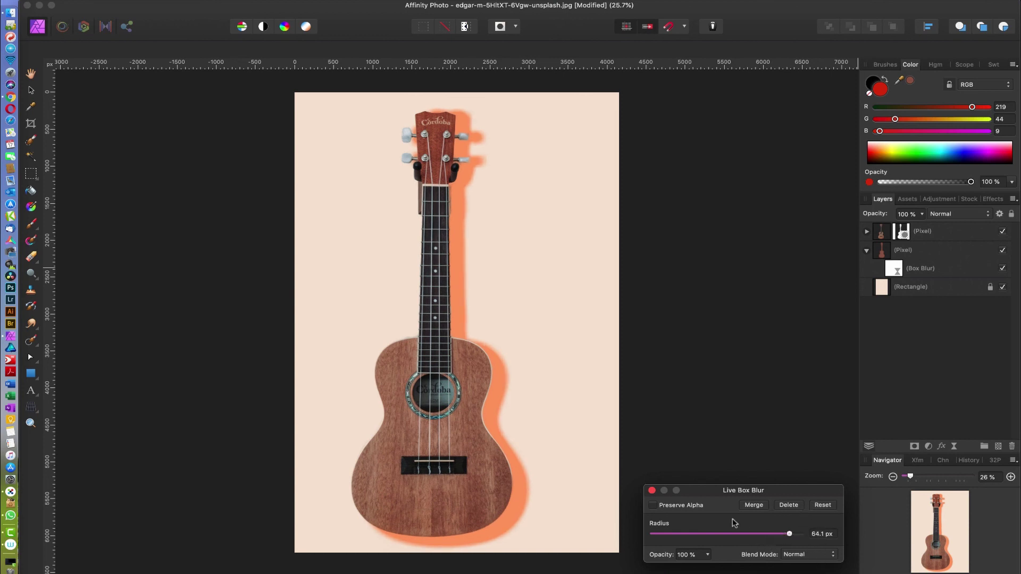
click(652, 491)
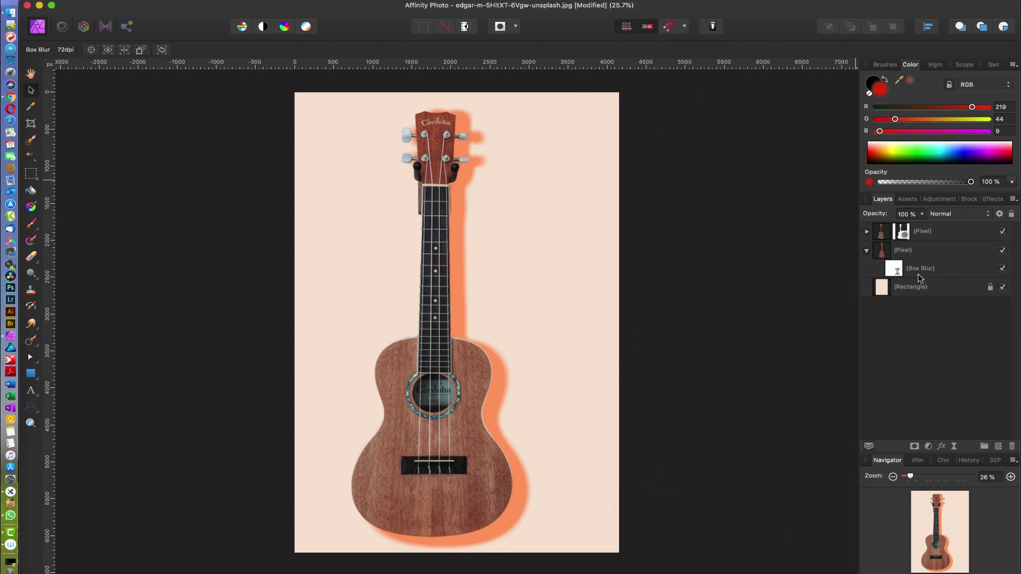
Step: Select the shadow pixel layer, add a layer mask to it, and target that mask
click(910, 251)
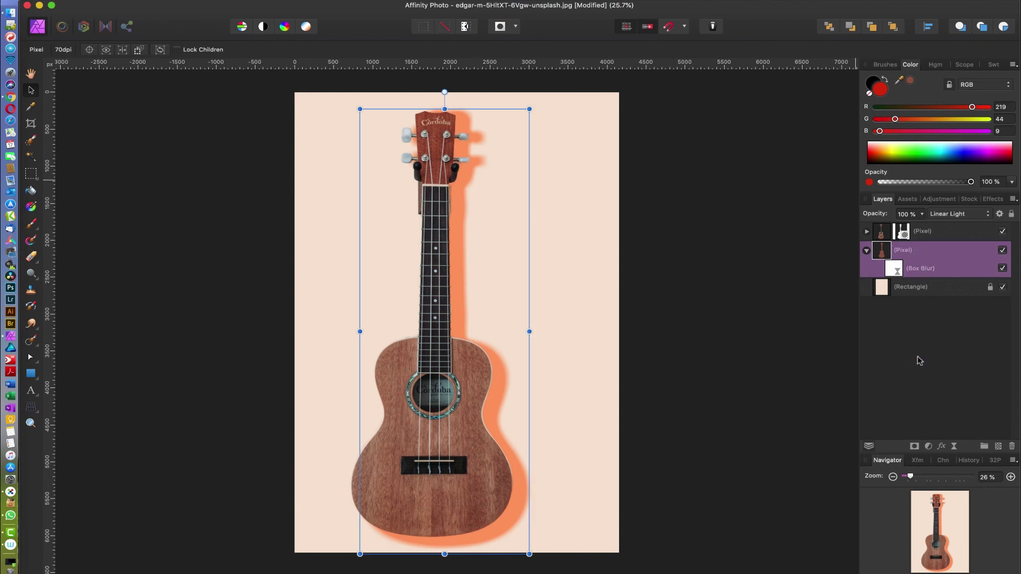
click(915, 447)
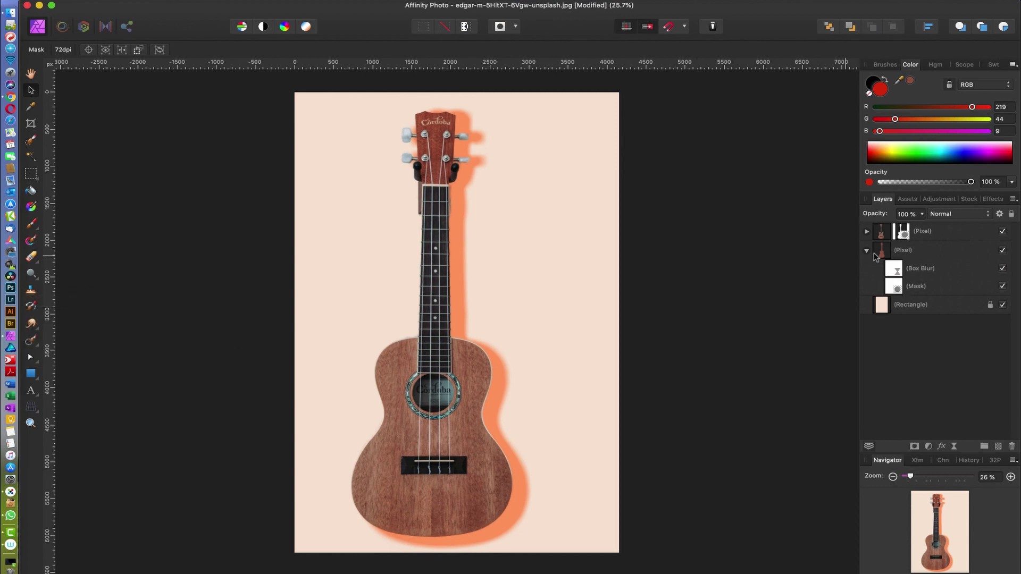
click(901, 288)
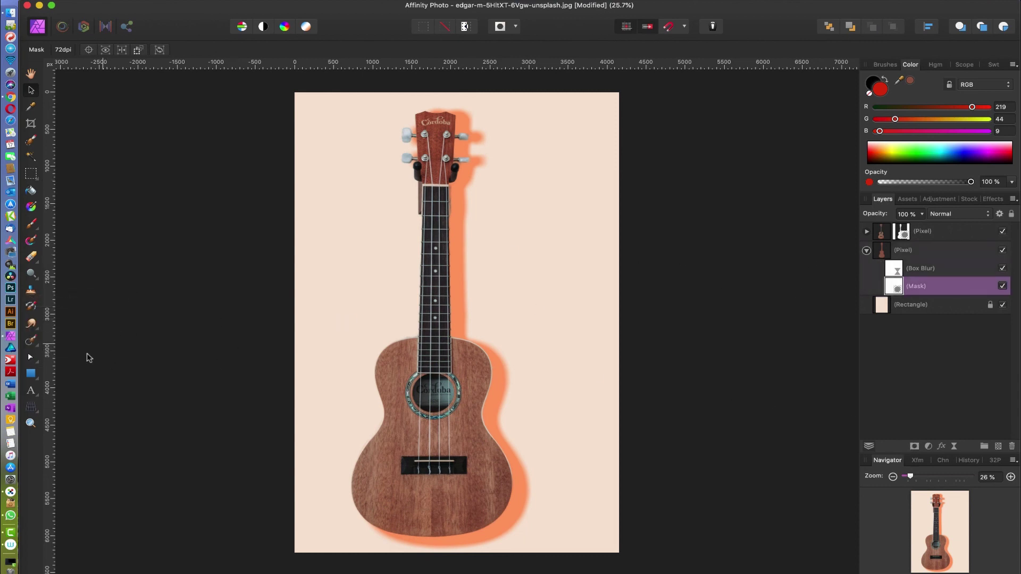
Step: Draw a linear gradient across the shadow's mask and make its right end stop black
click(32, 206)
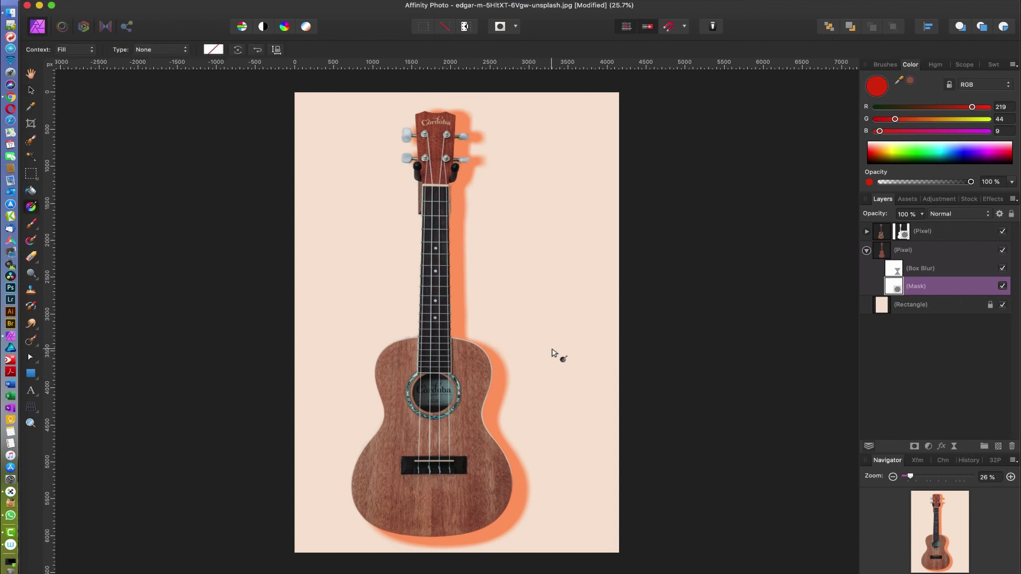
drag(551, 348, 348, 351)
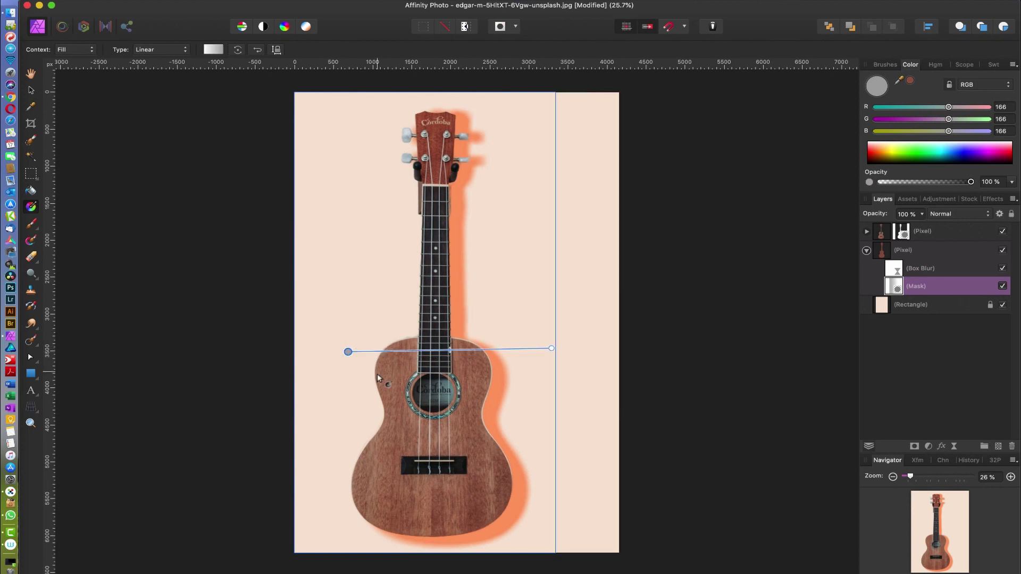
click(551, 348)
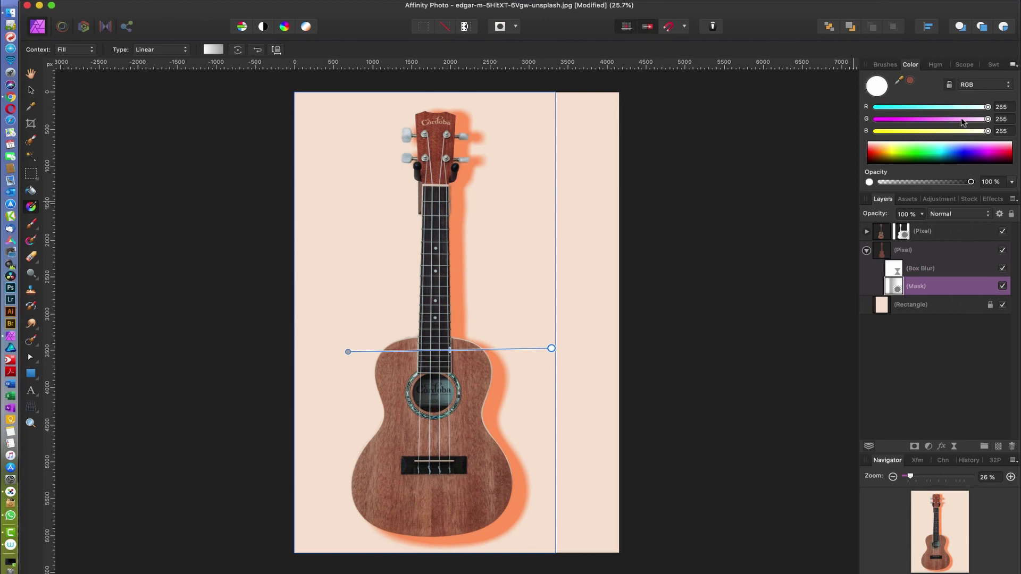
drag(960, 107, 873, 107)
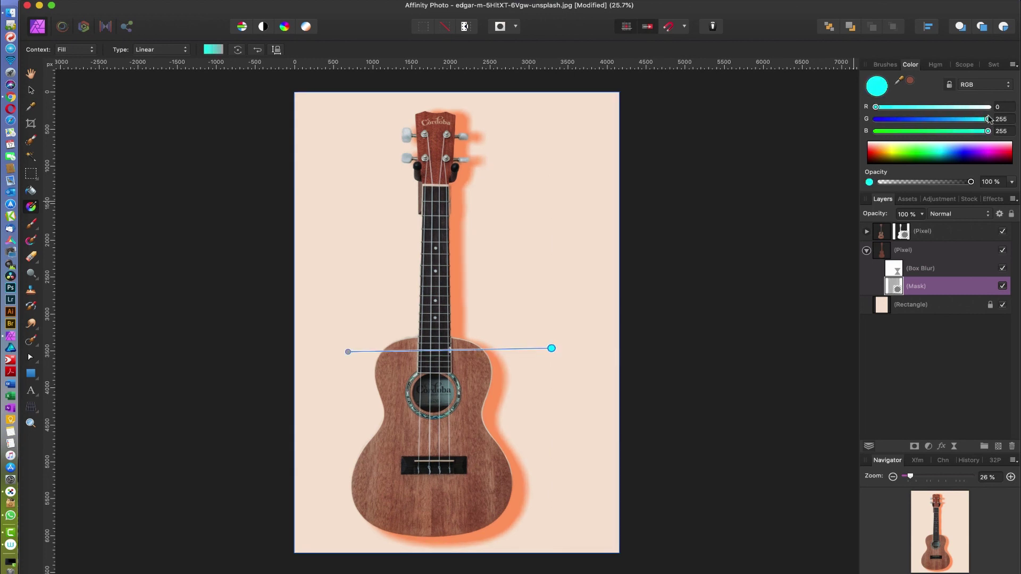
drag(988, 119, 832, 126)
drag(988, 131, 861, 133)
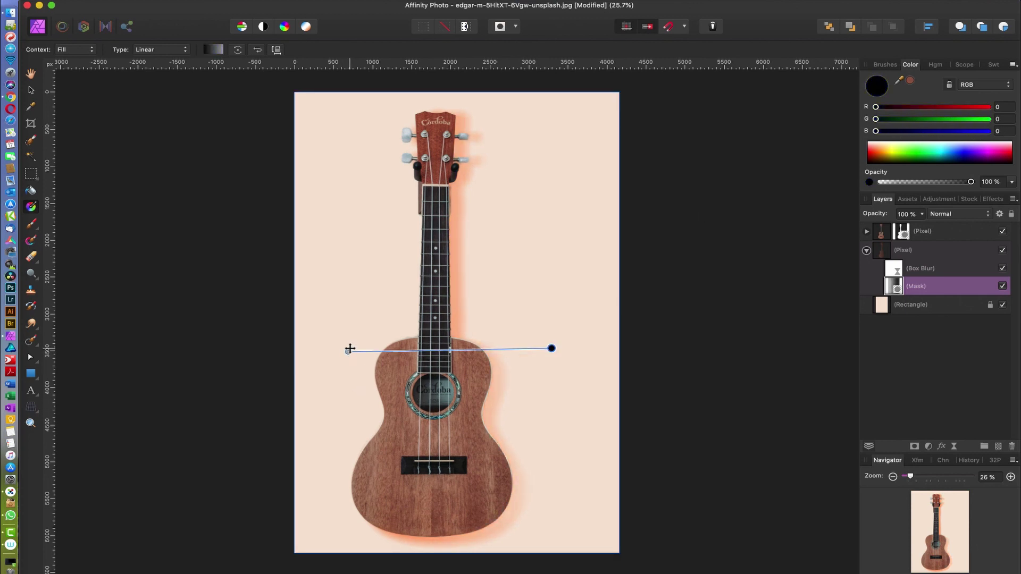
Step: Lighten the gradient's start stop and reposition the gradient to soften the fade
click(348, 353)
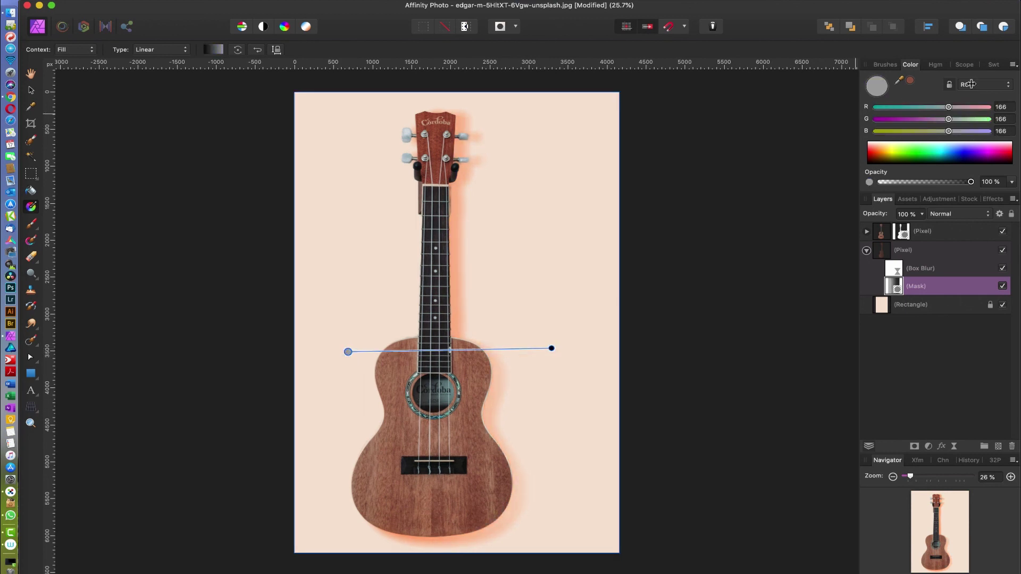
drag(949, 106, 998, 148)
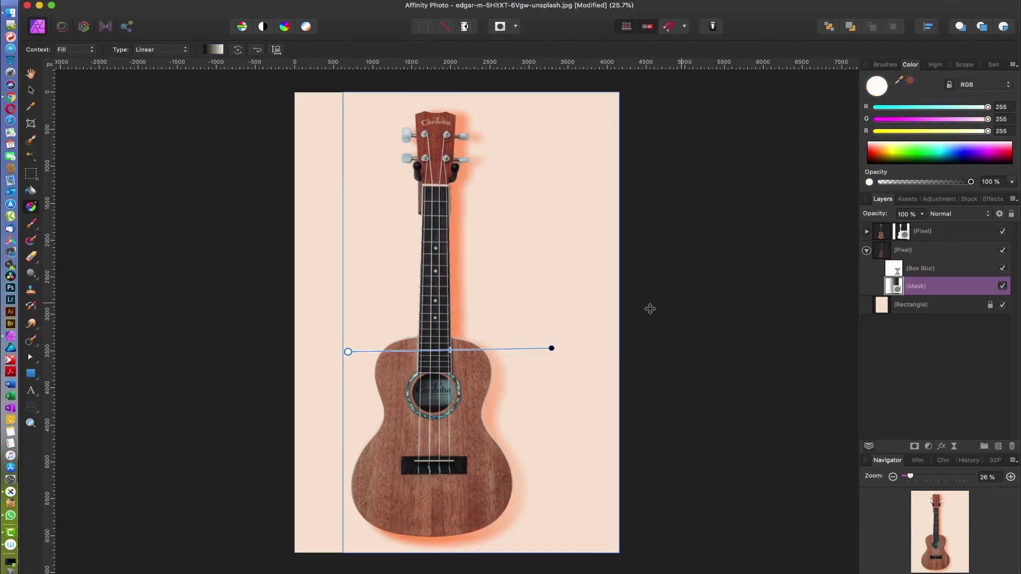
drag(449, 352, 420, 362)
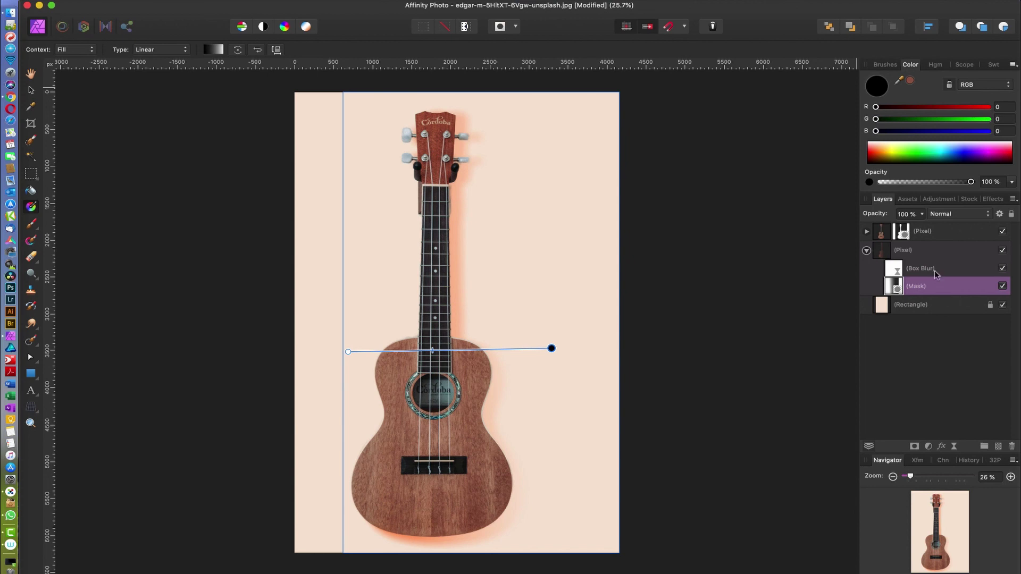
Step: Set the shadow layer's blend mode to Soft Light
click(937, 249)
click(964, 216)
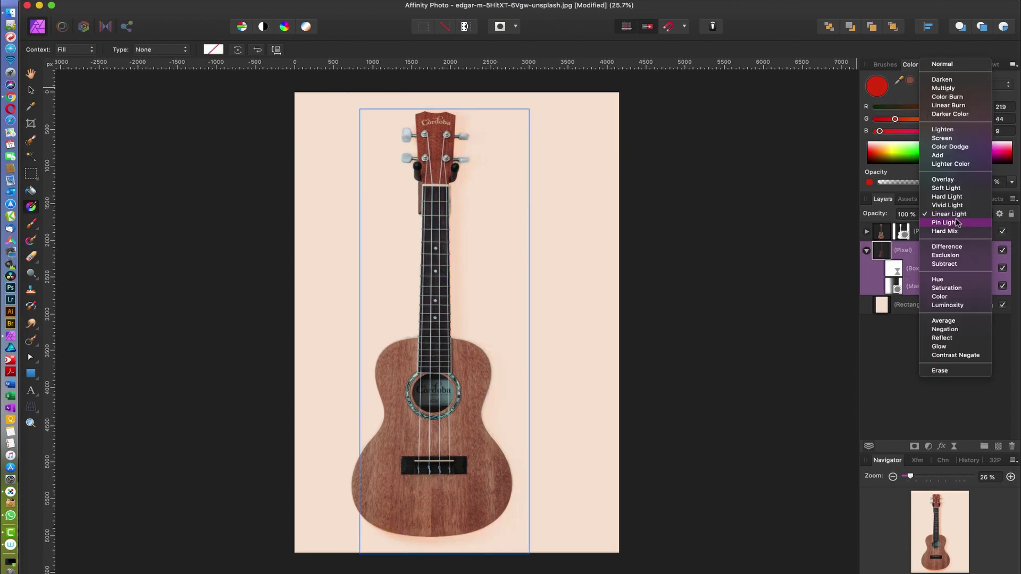
click(946, 189)
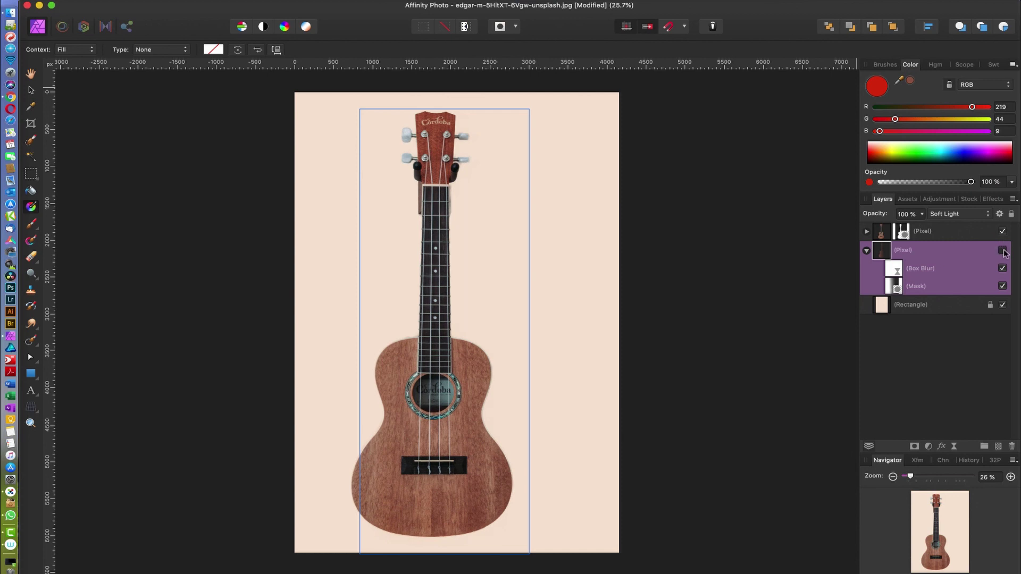
double_click(905, 251)
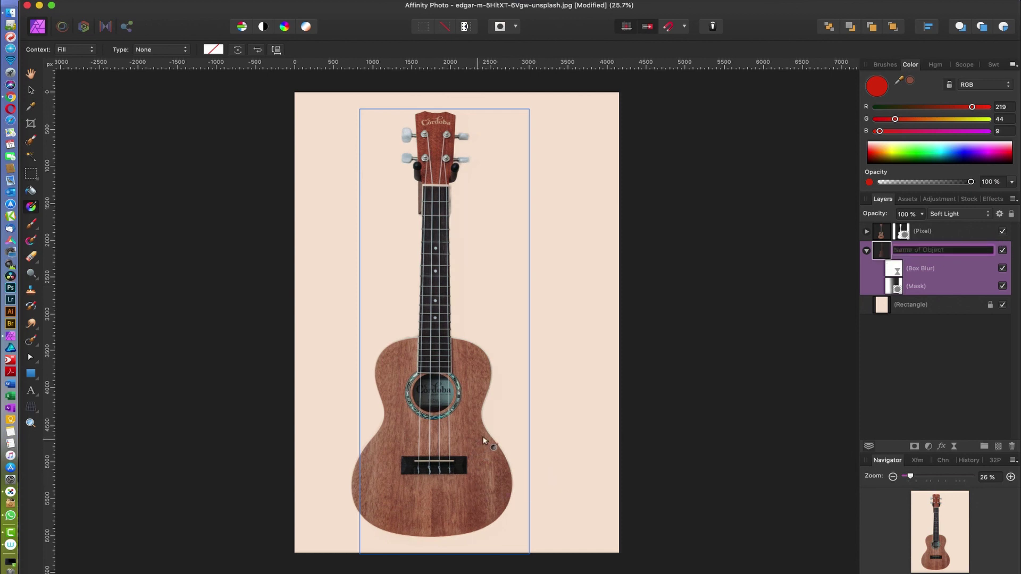
text(v)
click(491, 402)
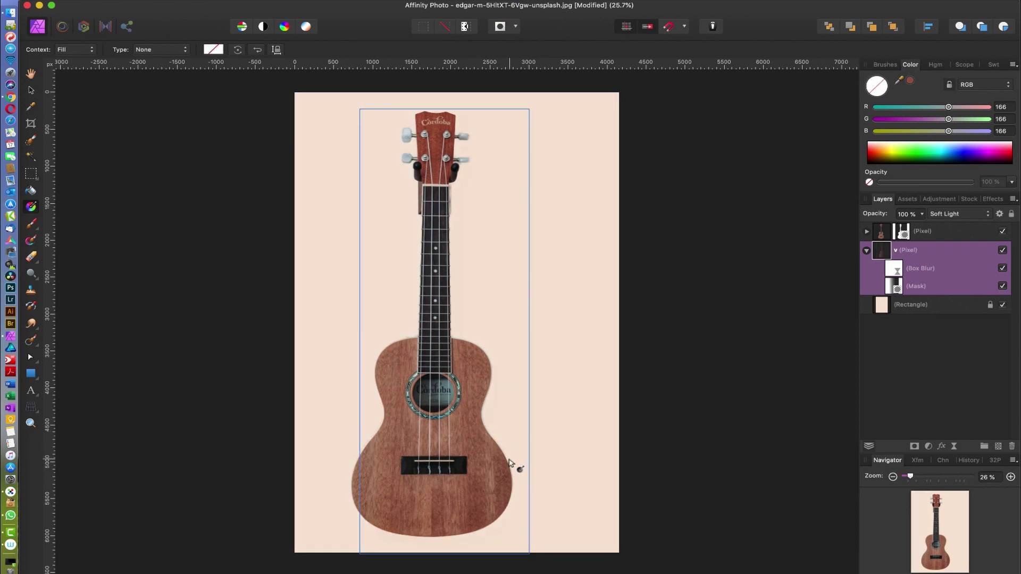
Step: Shift the shadow slightly, switch it to Difference blending, and toggle its visibility to compare
key(v)
mouse_move(501, 397)
mouse_down()
mouse_move(526, 399)
mouse_move(516, 402)
mouse_up()
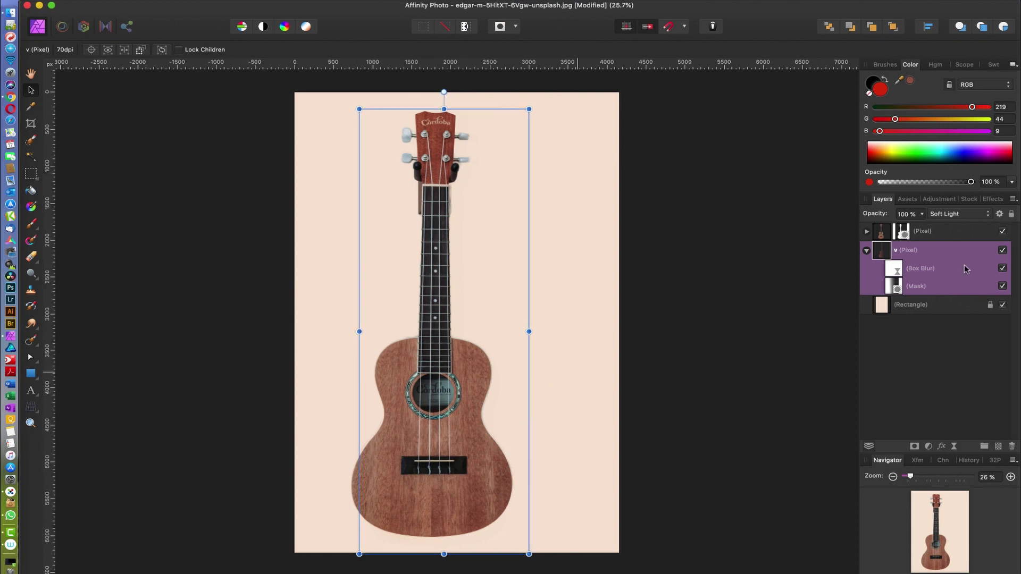
click(963, 215)
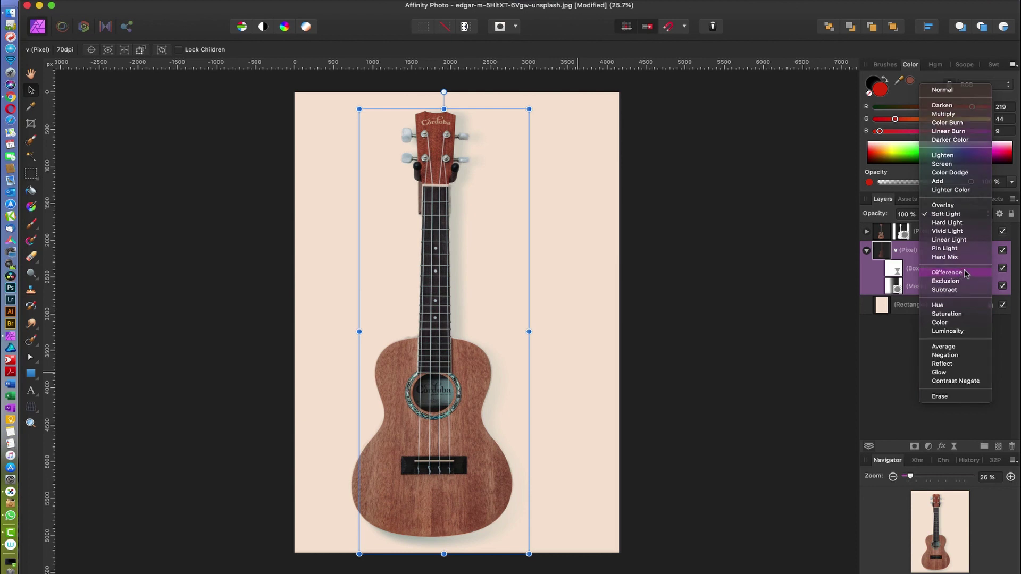
click(962, 275)
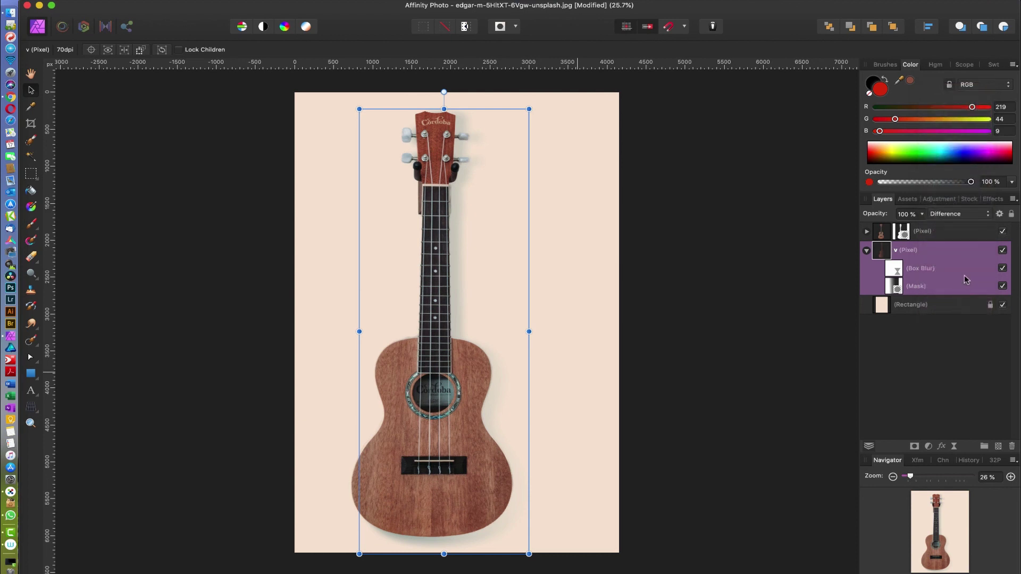
click(1003, 250)
click(1003, 250)
key(ctrl+Up)
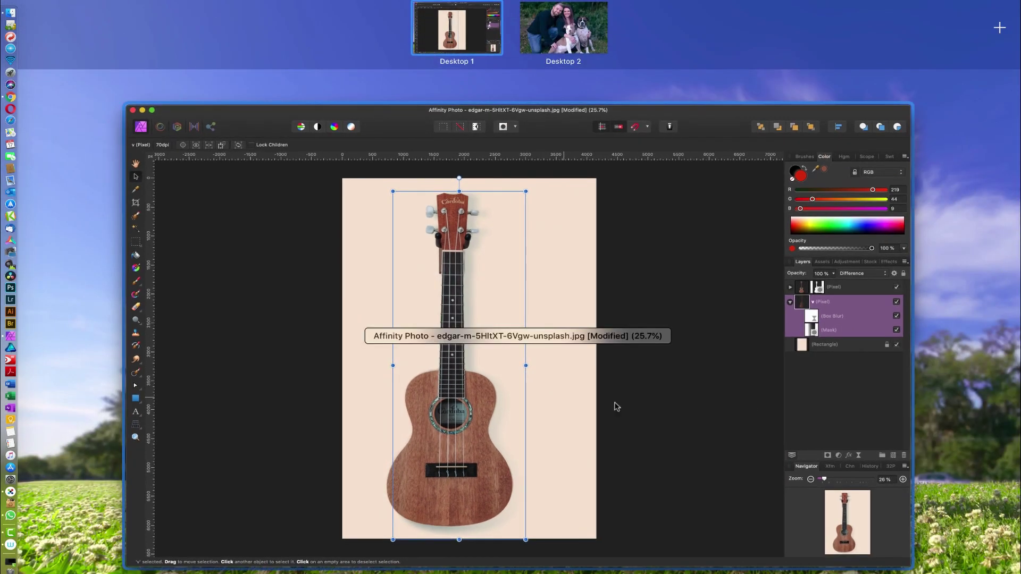
Step: Move the shadow slightly up, toggle it on and off to compare, then select its mask
click(641, 370)
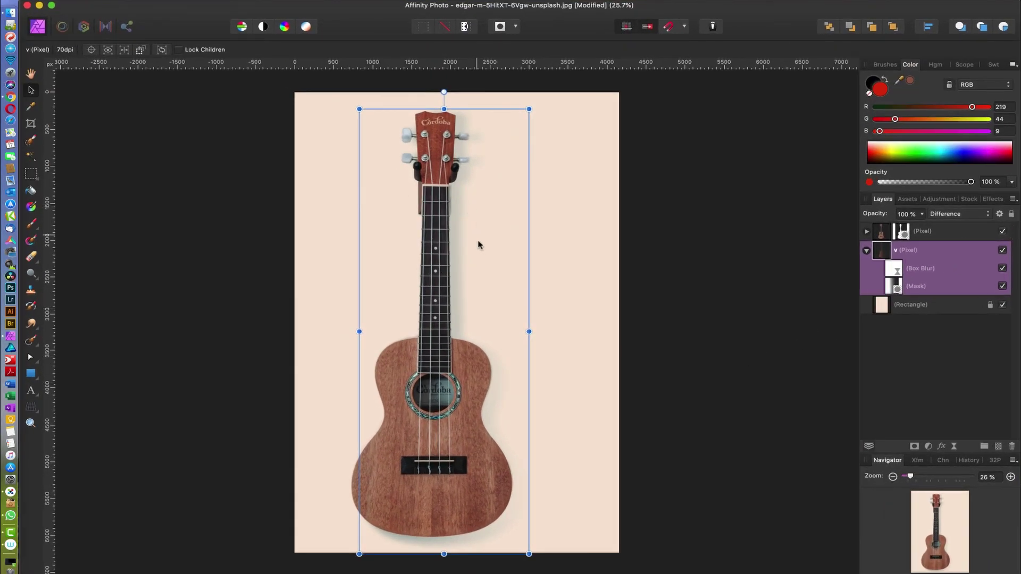
drag(473, 257, 473, 249)
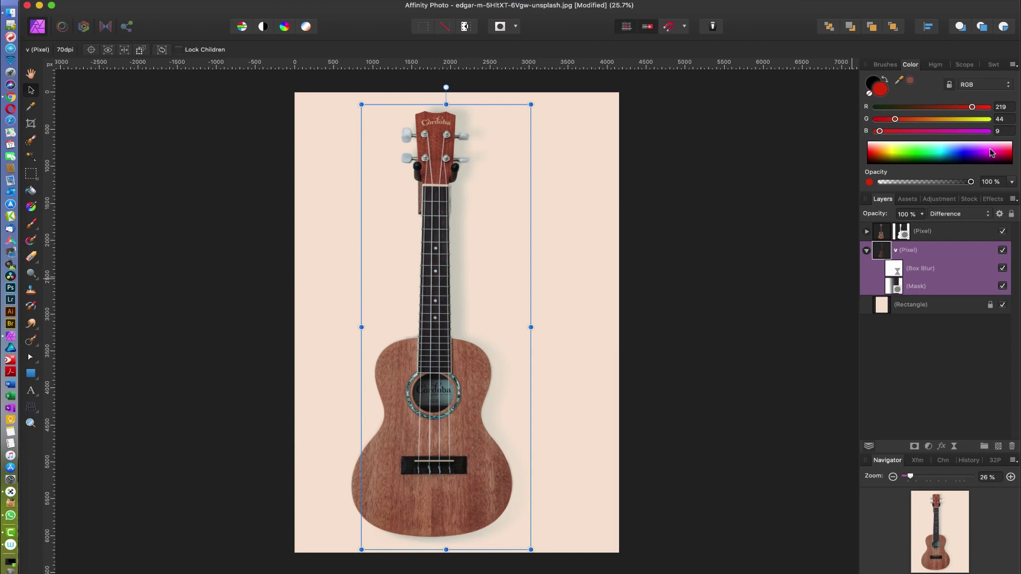
click(1005, 250)
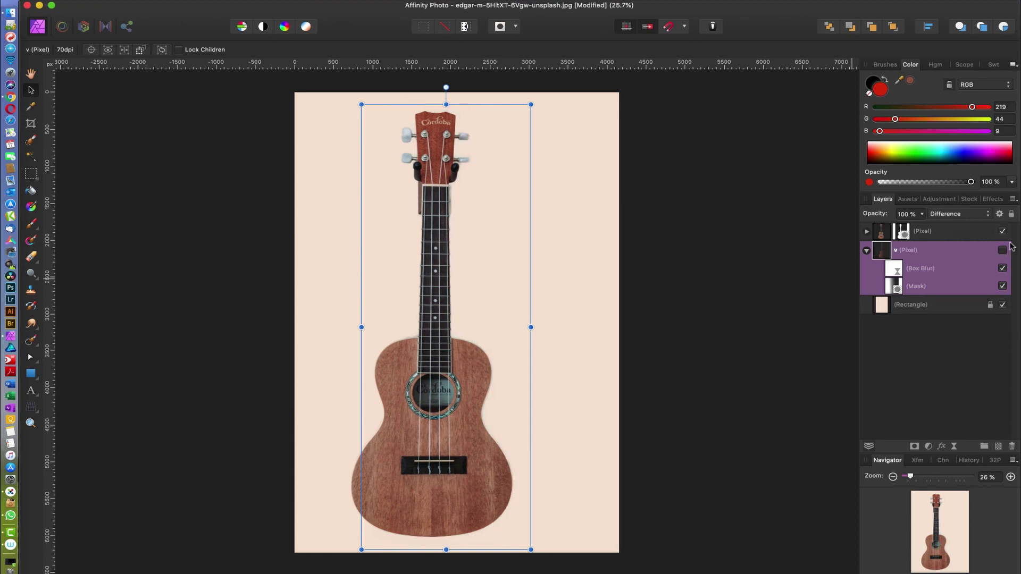
click(1002, 251)
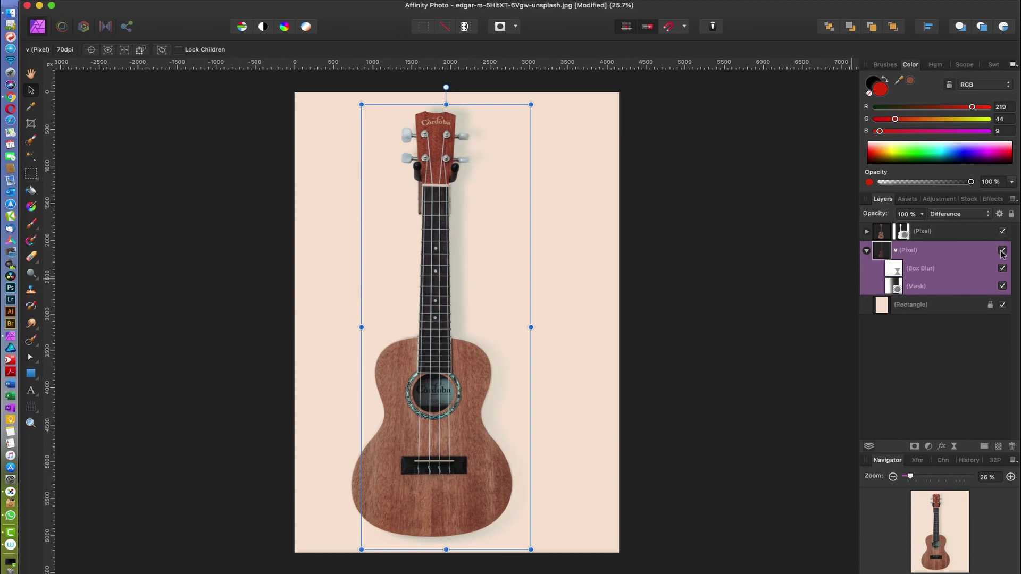
click(1002, 250)
click(1001, 253)
click(1003, 252)
click(1003, 252)
click(894, 291)
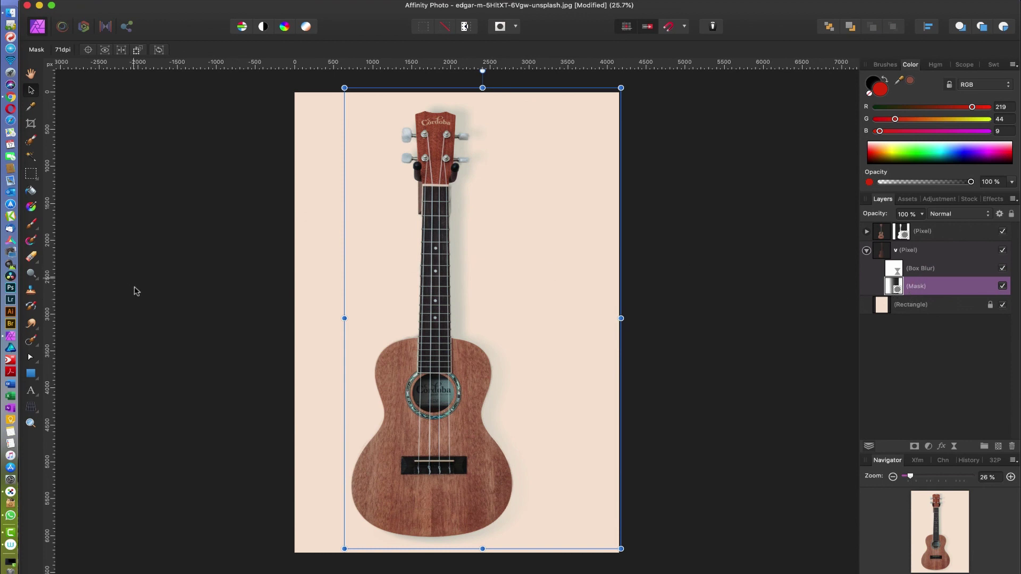
Step: Set up the Paint Brush in black, trying about 41% opacity before restoring 100%
key(b)
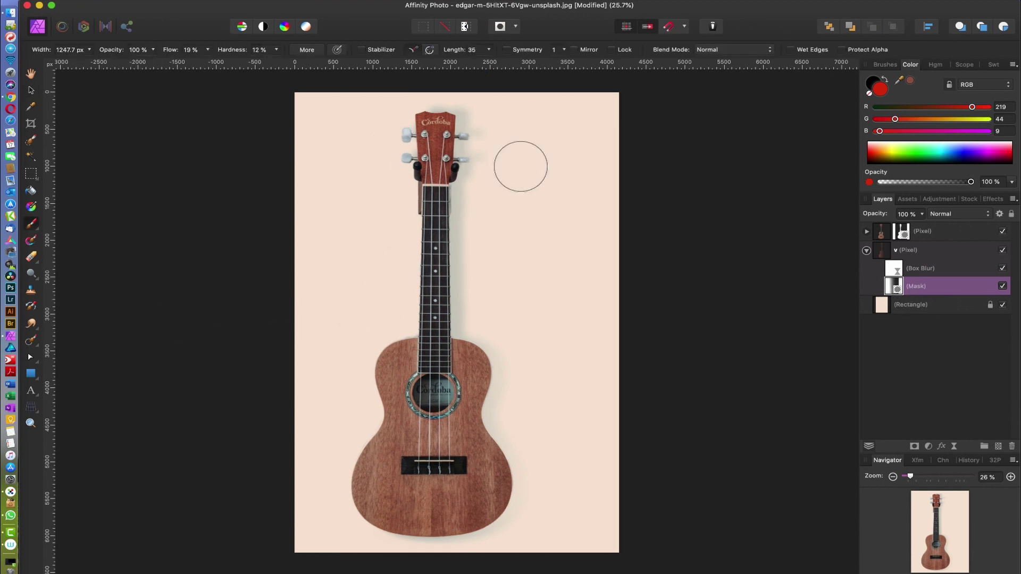
key(x)
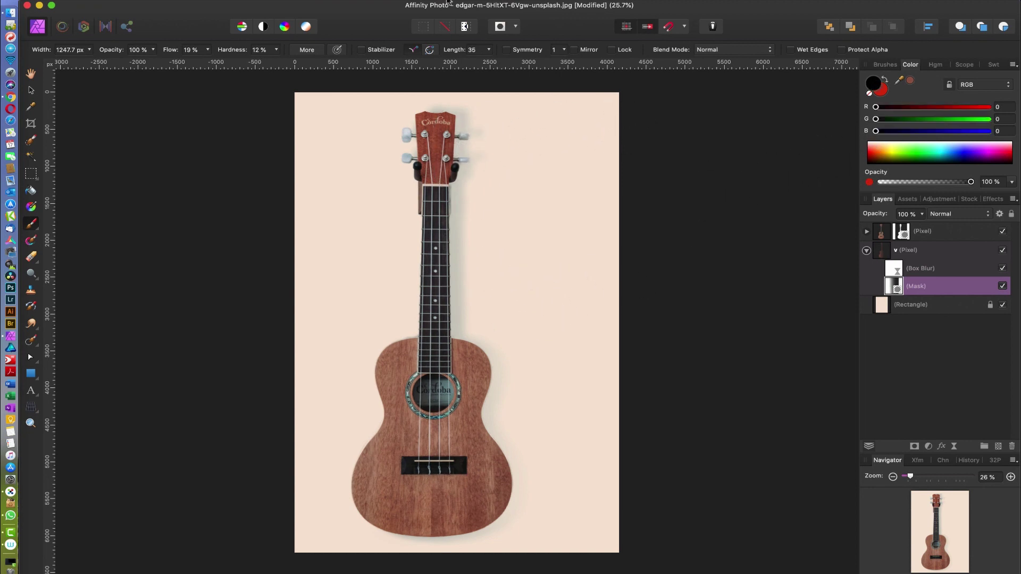
drag(110, 55, 86, 56)
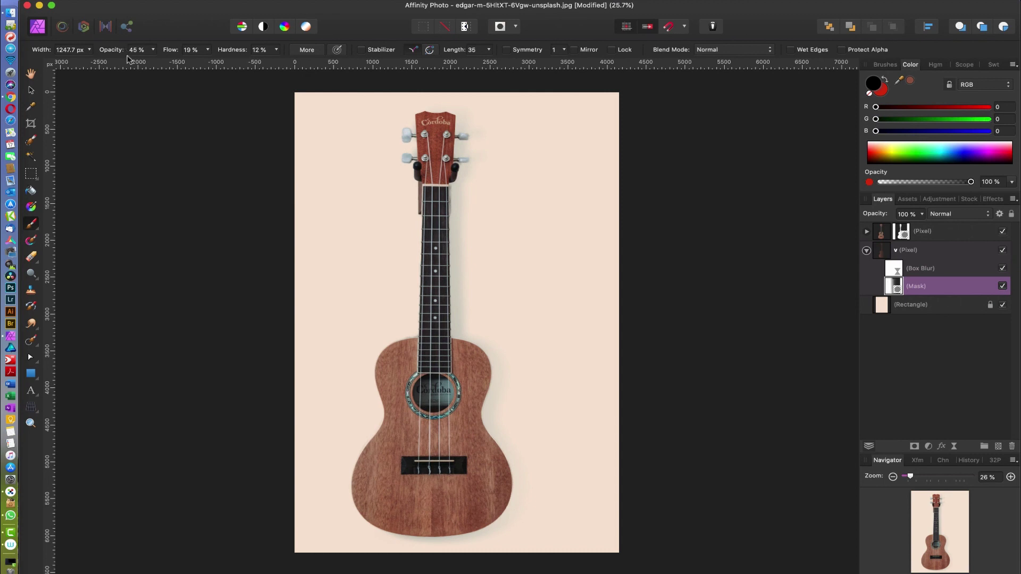
key(0)
Step: Add a new pixel layer above the ukulele and shrink the brush to about 554 px
click(866, 250)
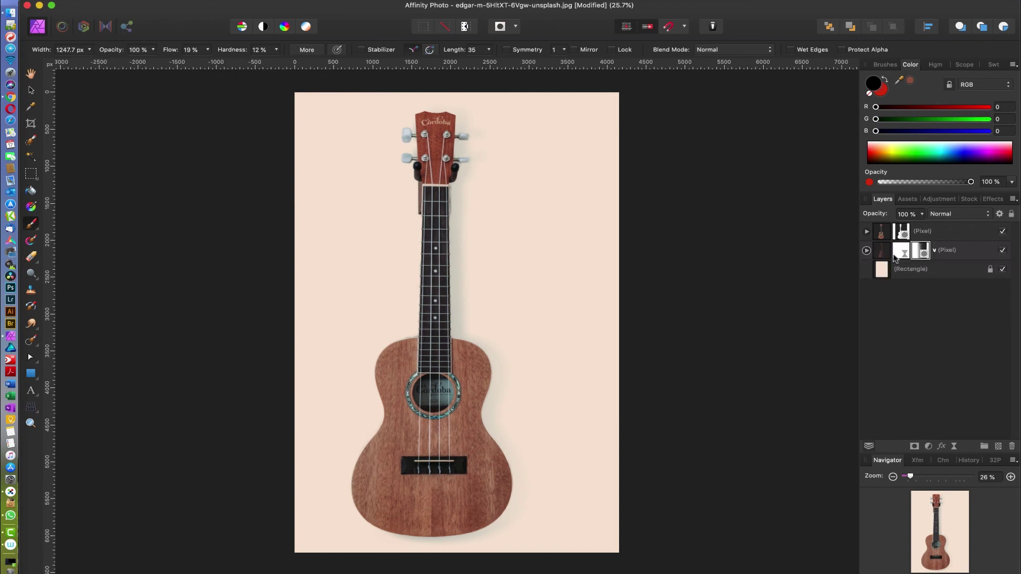
click(967, 231)
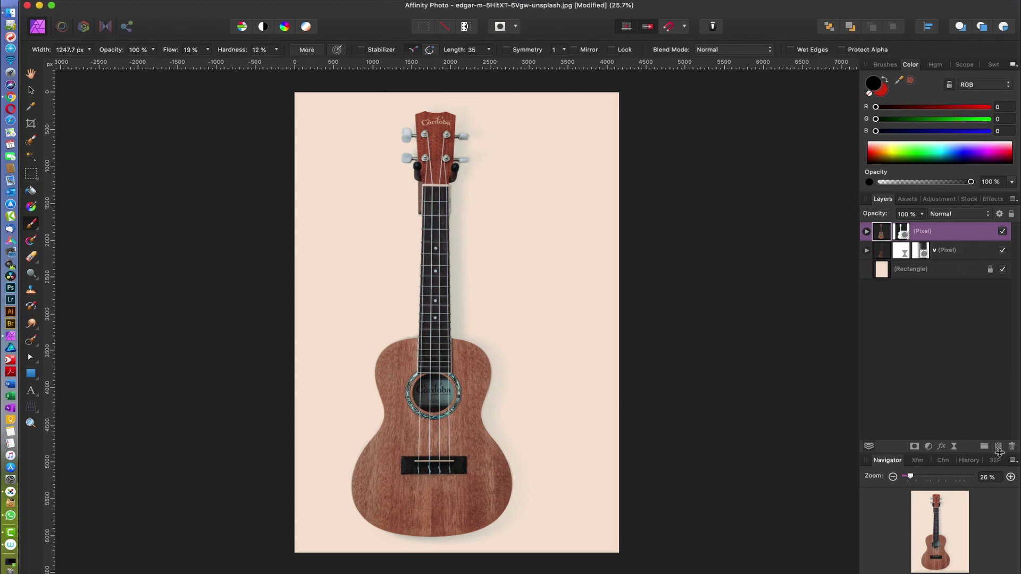
click(997, 448)
key(bracketleft)
key(bracketleft)
key(bracketleft)
key(bracketleft)
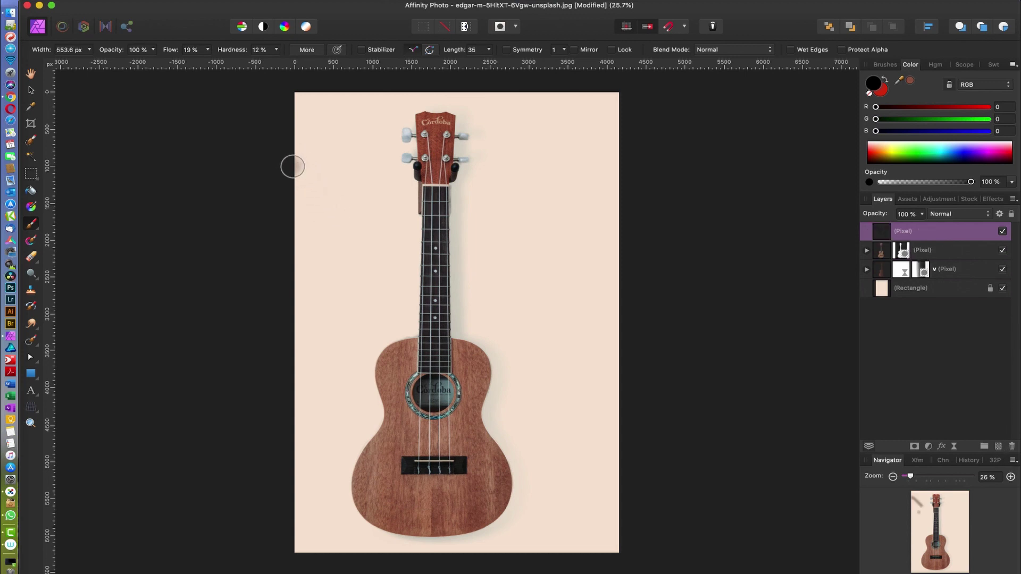
Step: Paint two soft black arrows at the left, upper and lower, pointing at the ukulele
mouse_move(292, 164)
mouse_down()
mouse_move(374, 210)
mouse_move(354, 175)
mouse_move(365, 199)
mouse_up()
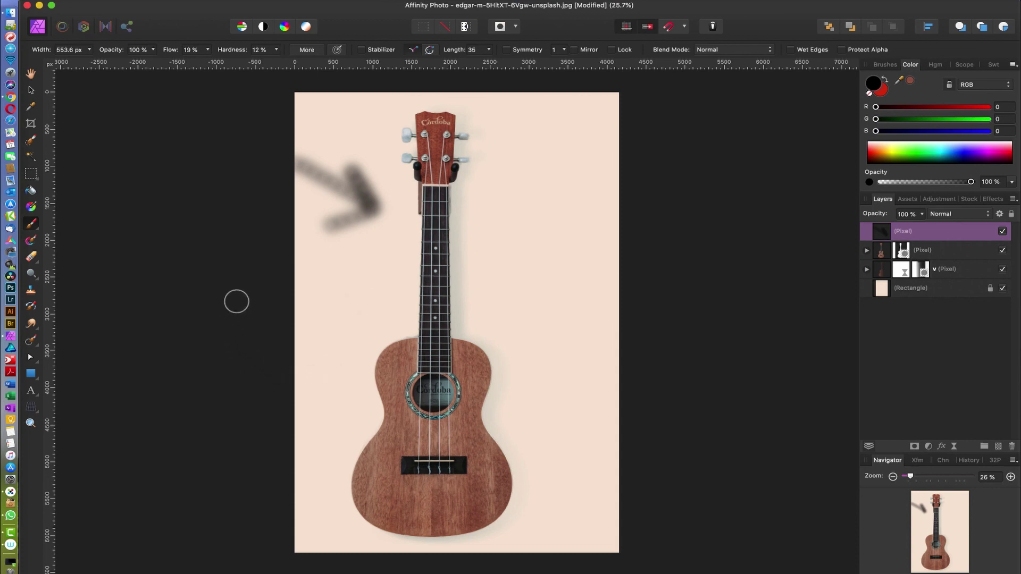
mouse_move(273, 305)
mouse_down()
mouse_move(359, 353)
mouse_move(337, 316)
mouse_move(358, 342)
mouse_move(328, 379)
mouse_up()
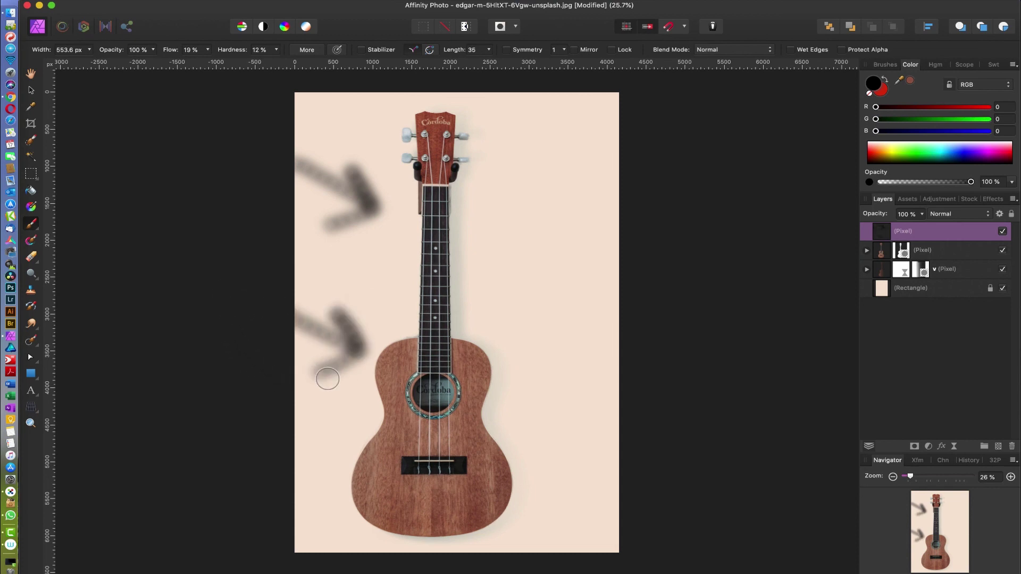
key(ctrl+Up)
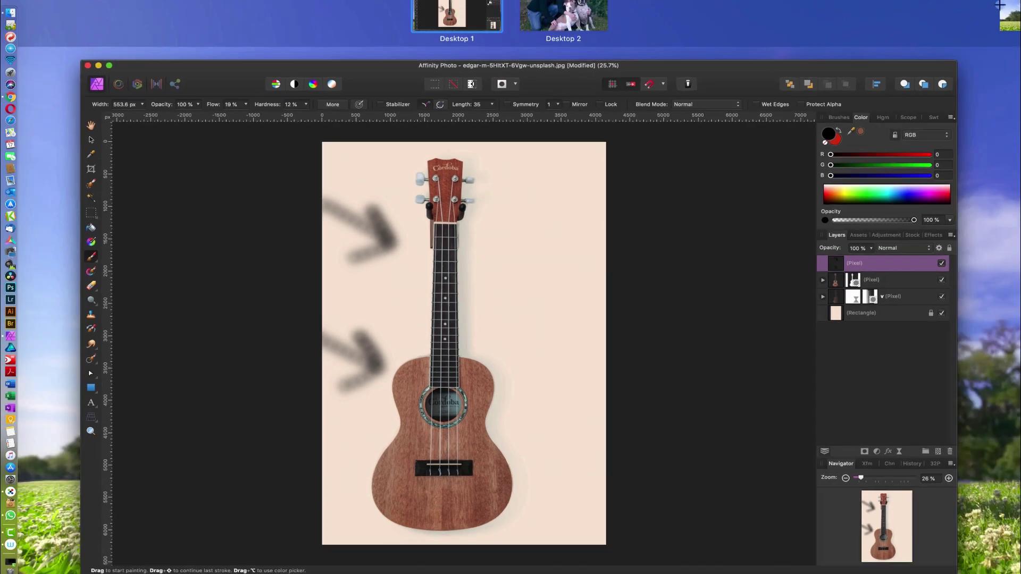
click(698, 296)
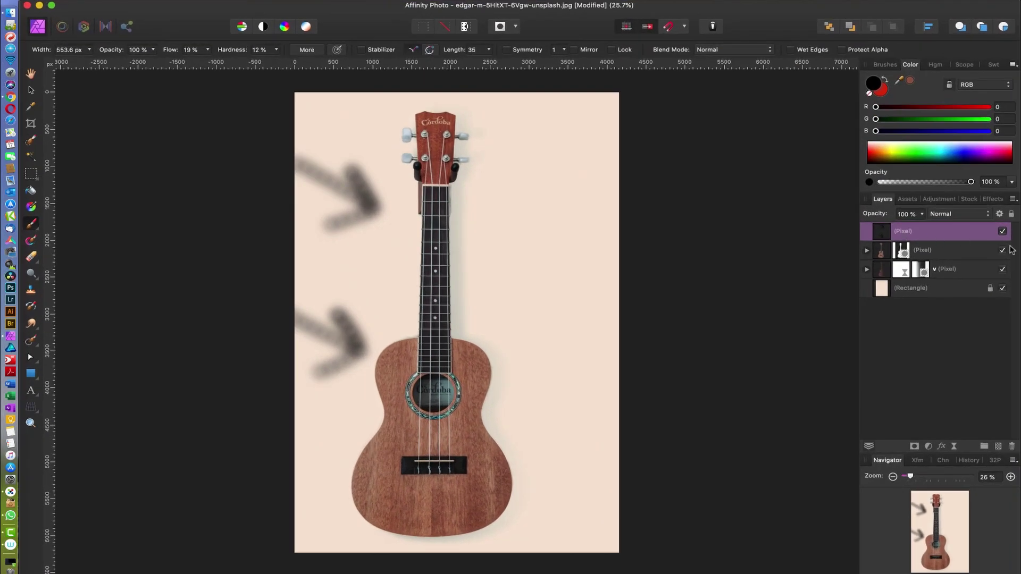